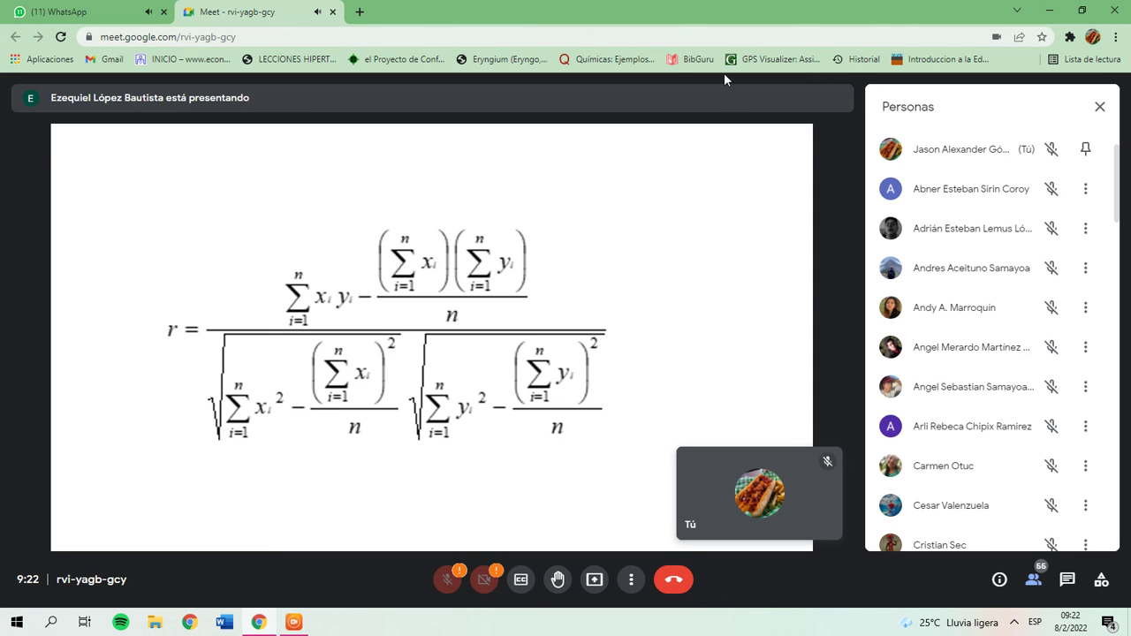
Look through the call's participants list down to its last entries, and close the list
scroll(976, 453, "down", 3)
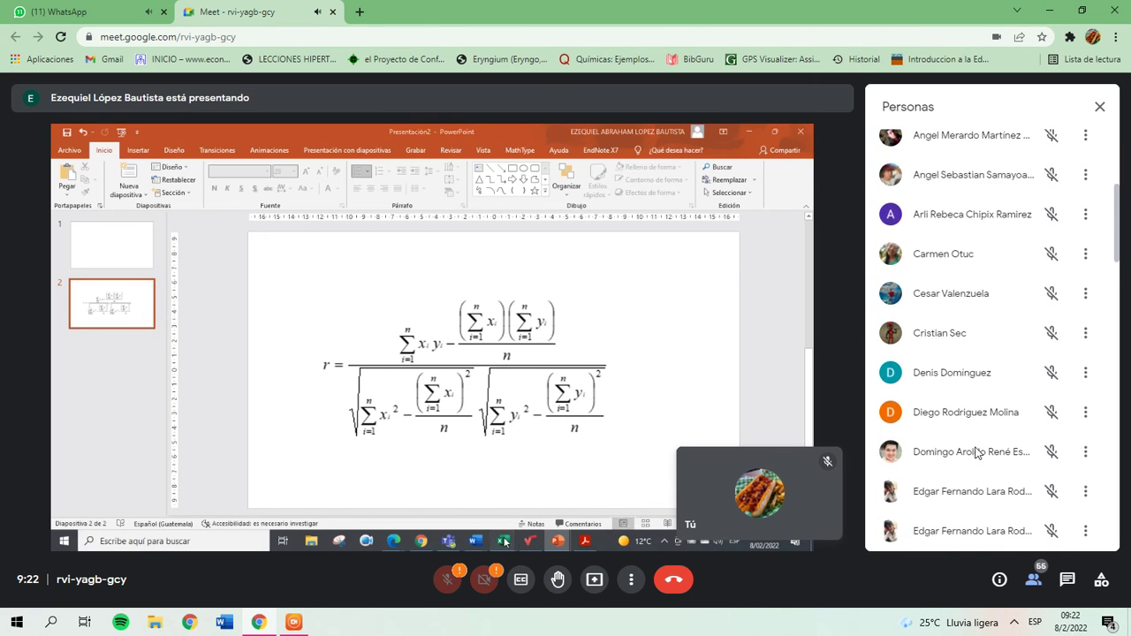
scroll(977, 453, "down", 3)
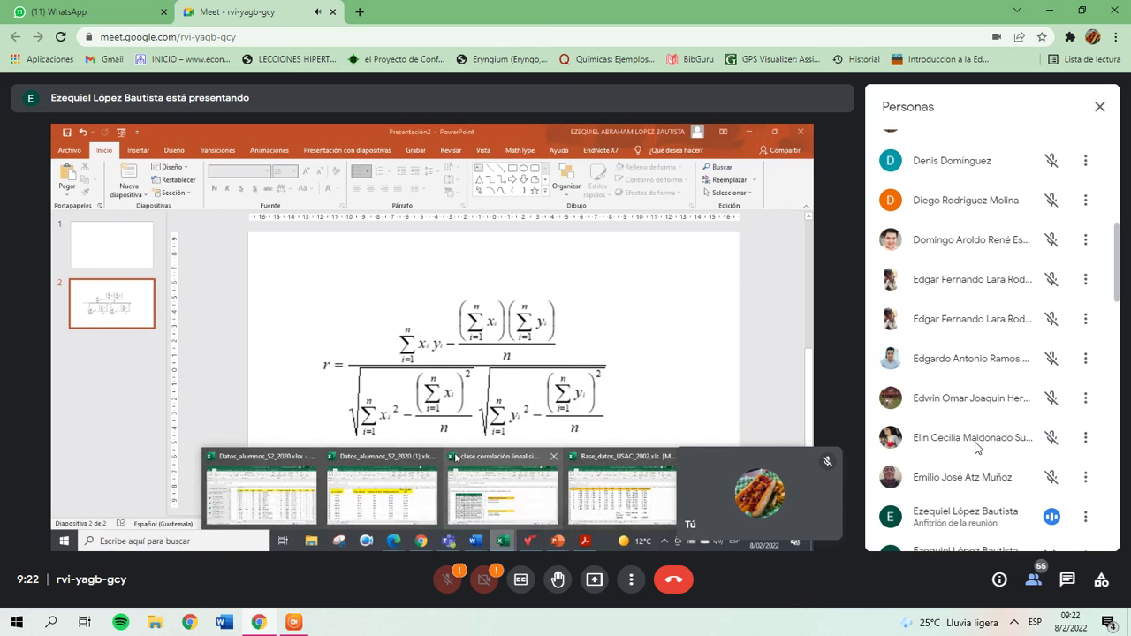
scroll(976, 448, "down", 2)
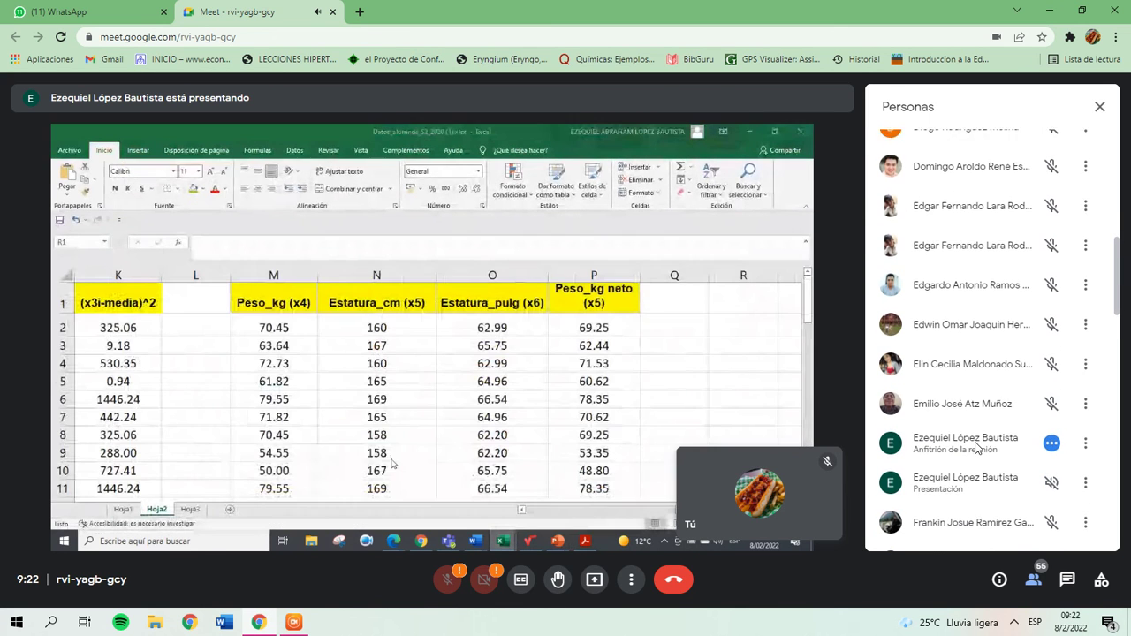
scroll(976, 449, "down", 4)
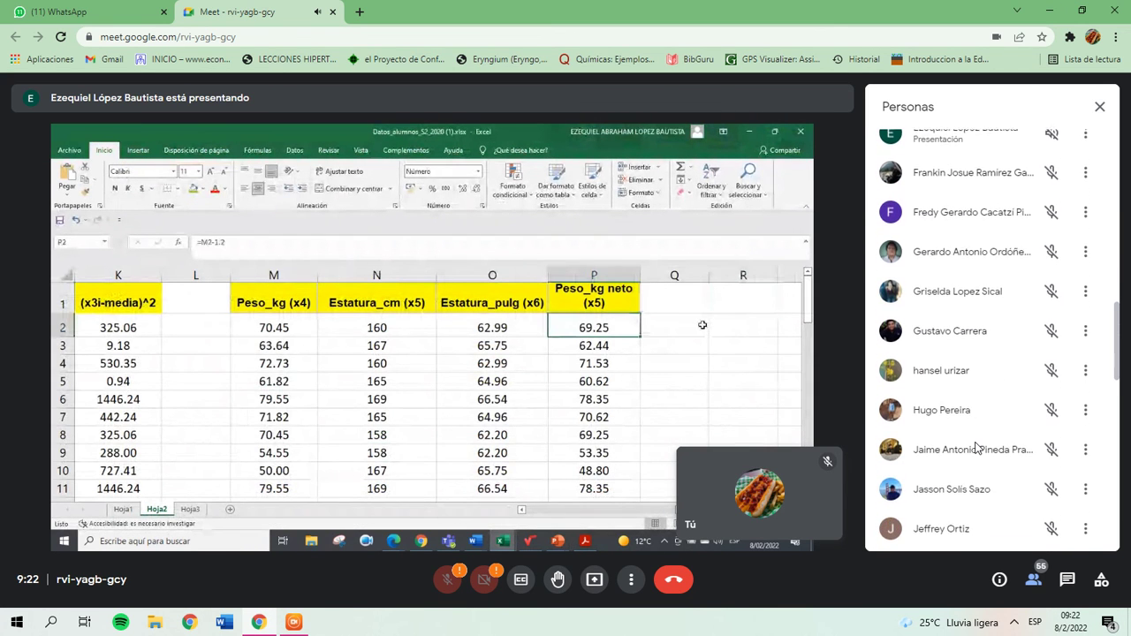
scroll(976, 449, "down", 2)
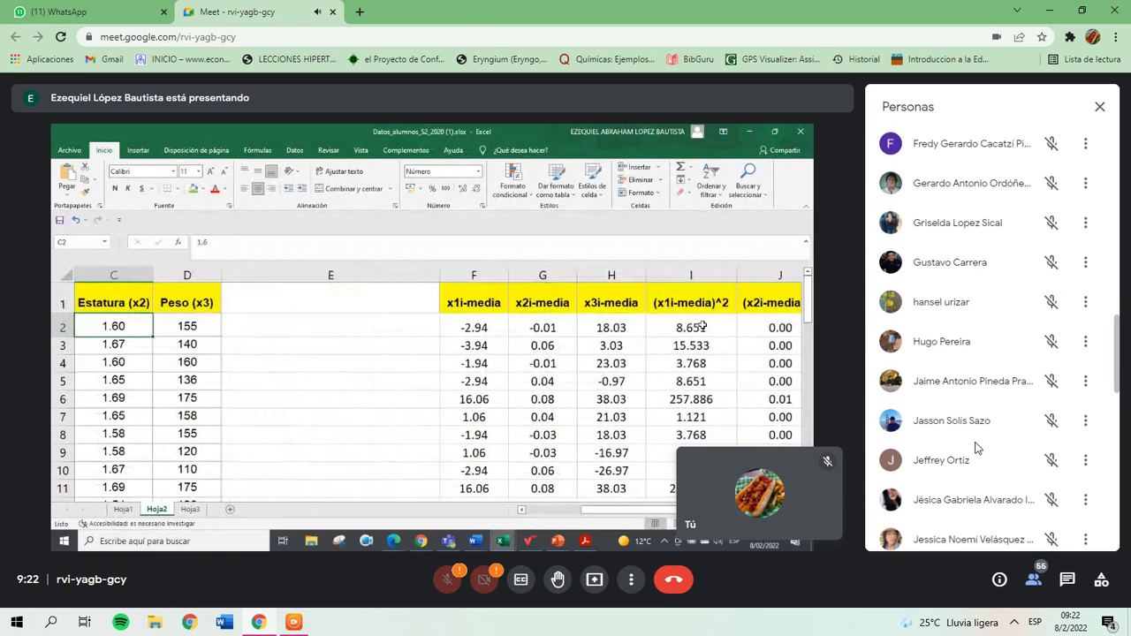
scroll(976, 449, "down", 2)
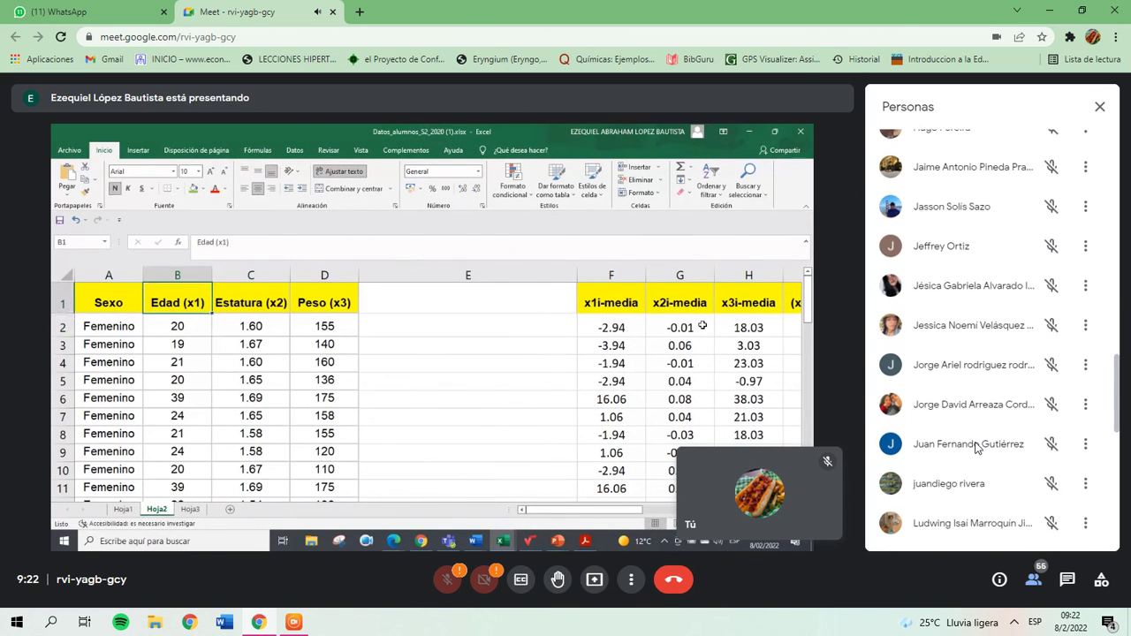
scroll(977, 449, "down", 4)
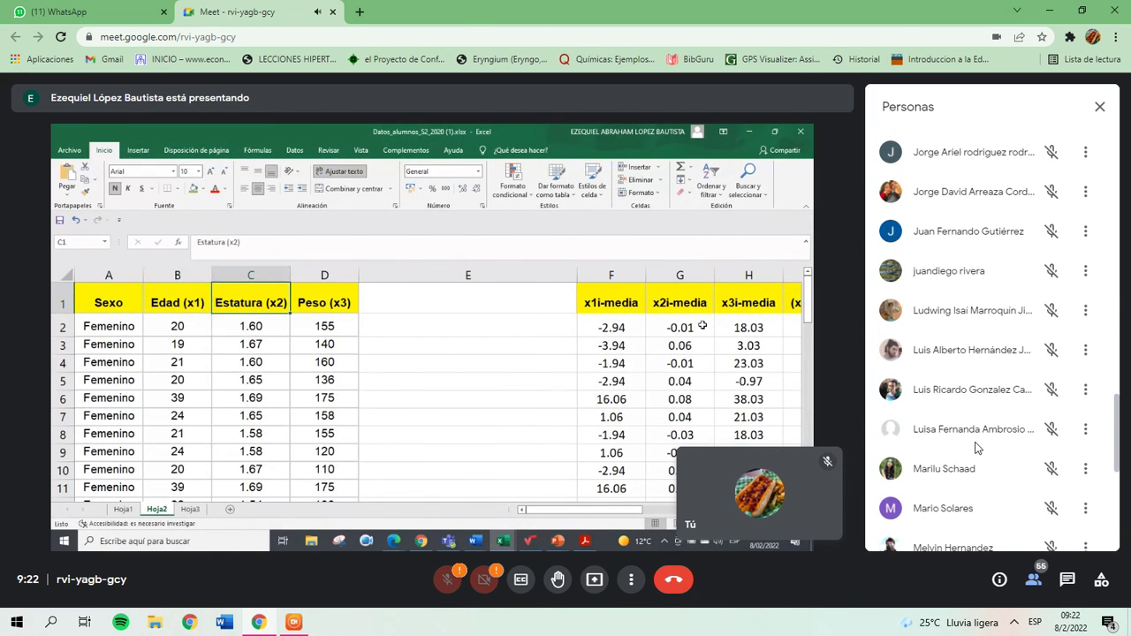
scroll(976, 449, "down", 1)
scroll(977, 449, "down", 2)
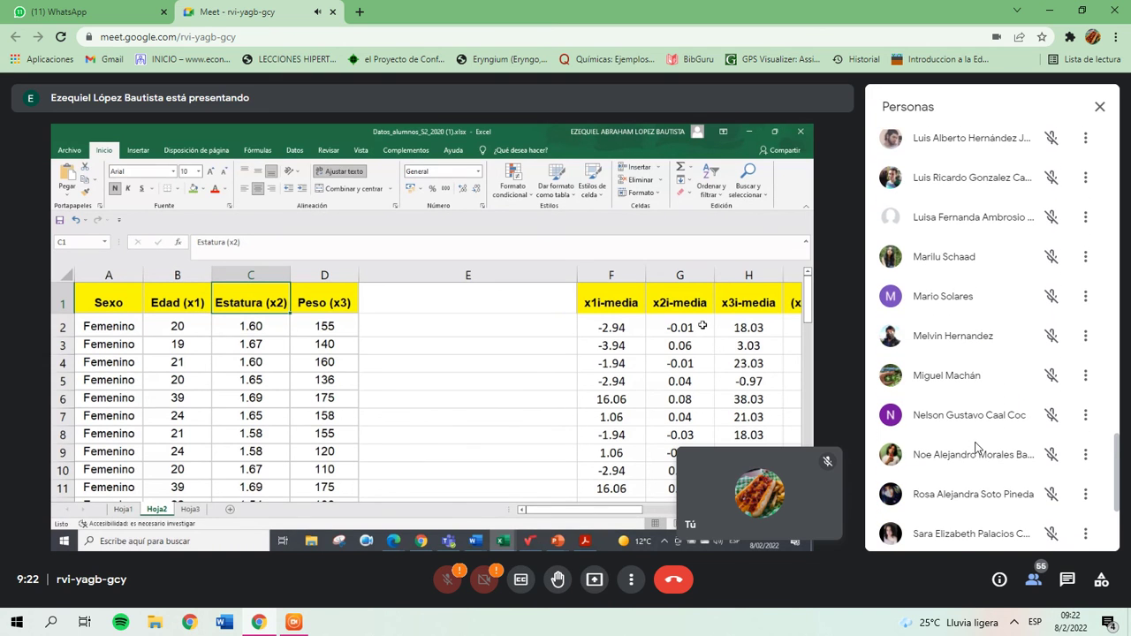
scroll(976, 449, "down", 3)
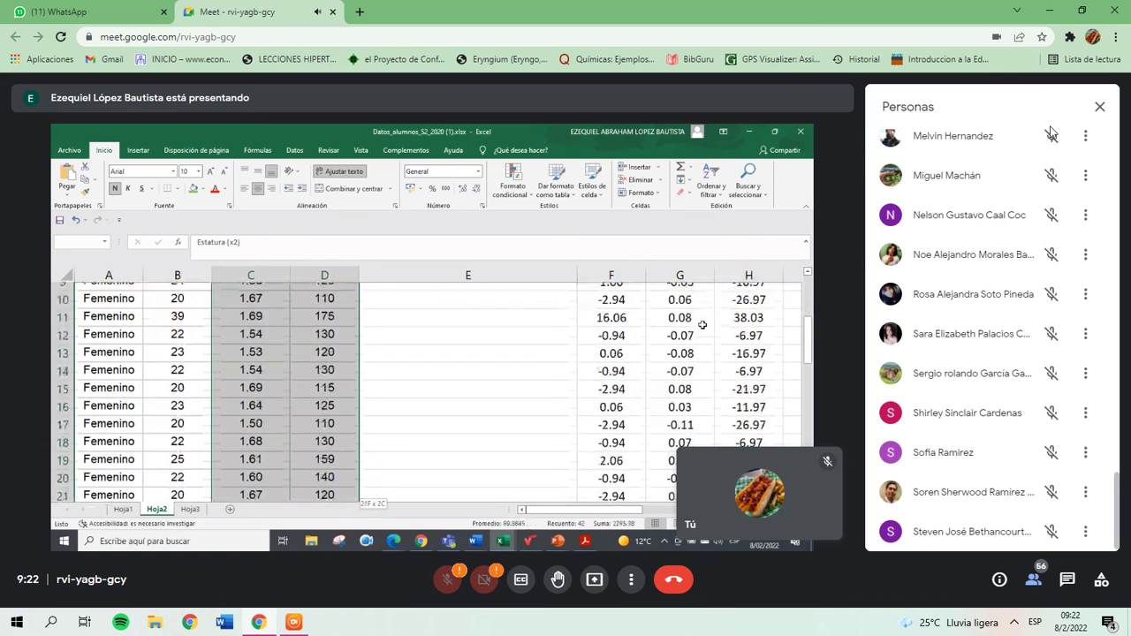
left_click(1099, 108)
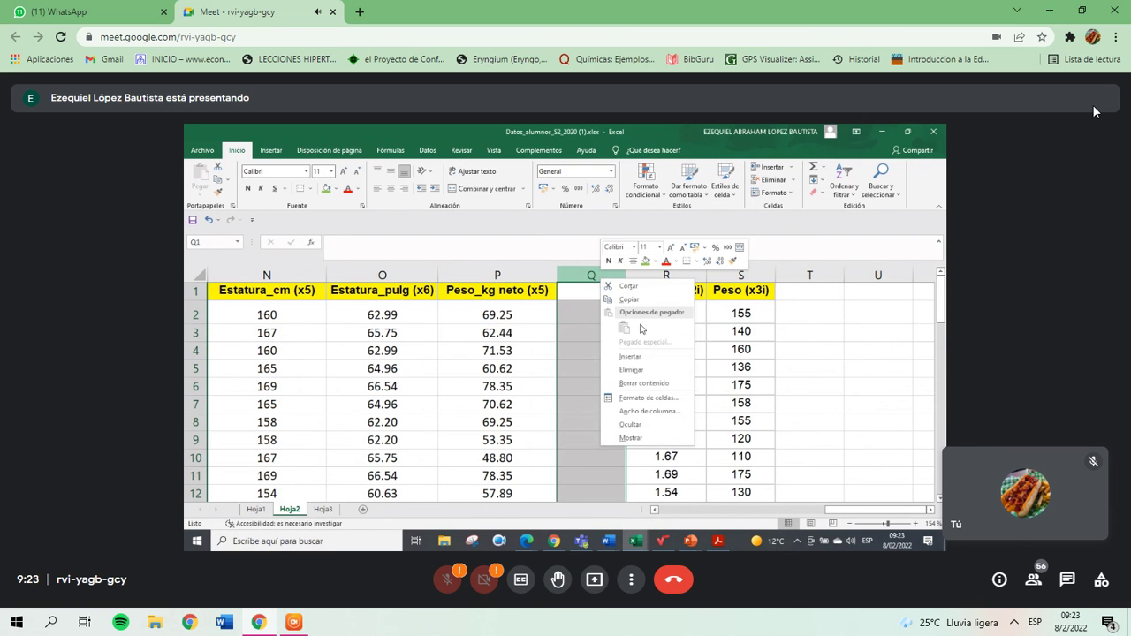
Check the EstadísticaG_Estudiantes group chat in WhatsApp and return to the Meet call
left_click(88, 11)
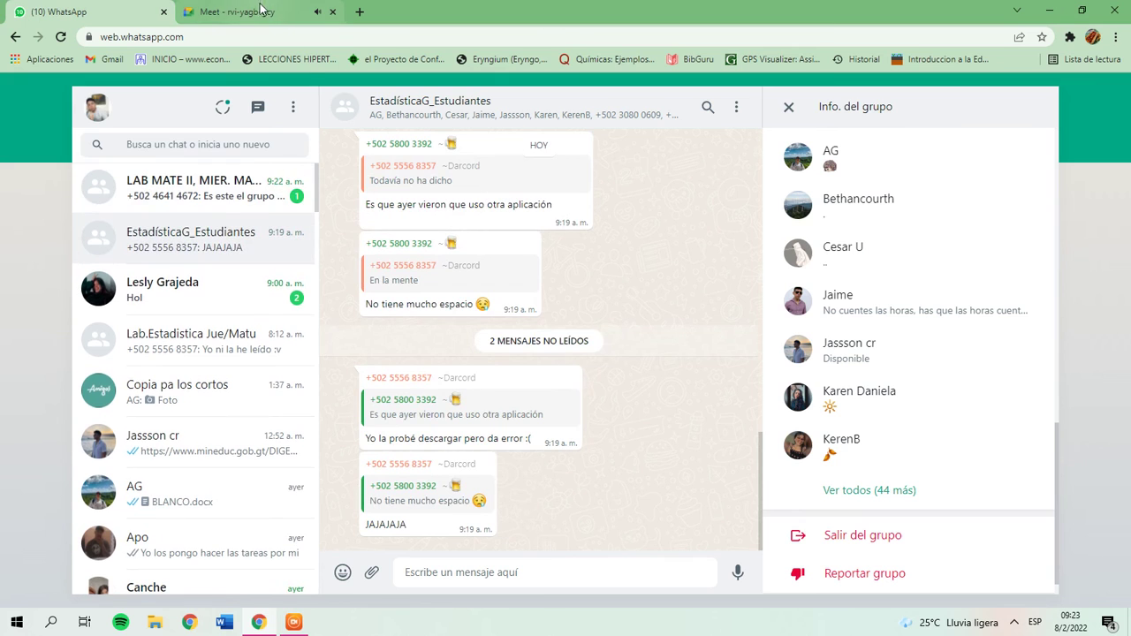
left_click(315, 5)
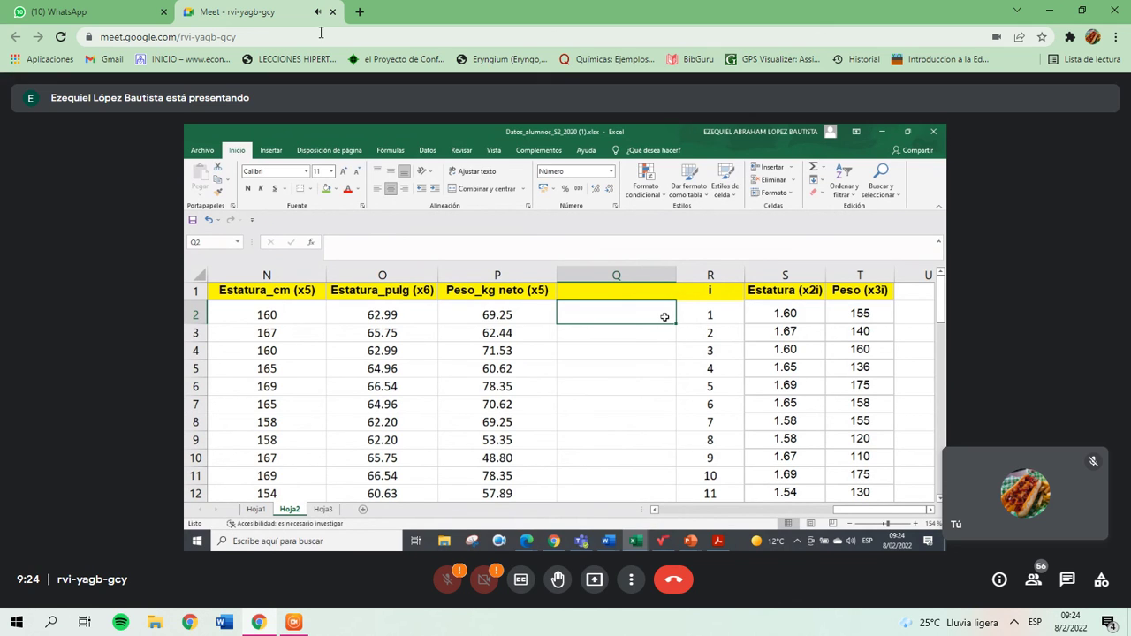
Copy the plain format of the empty cell Q3 onto the yellow header cell Q1
key("Down")
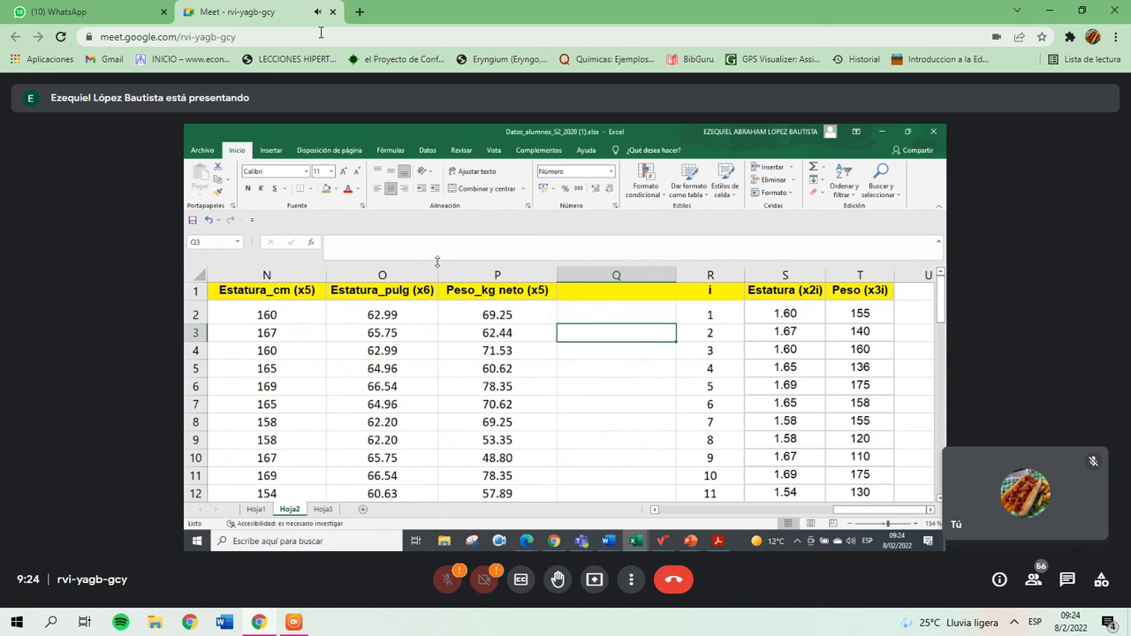
left_click(219, 192)
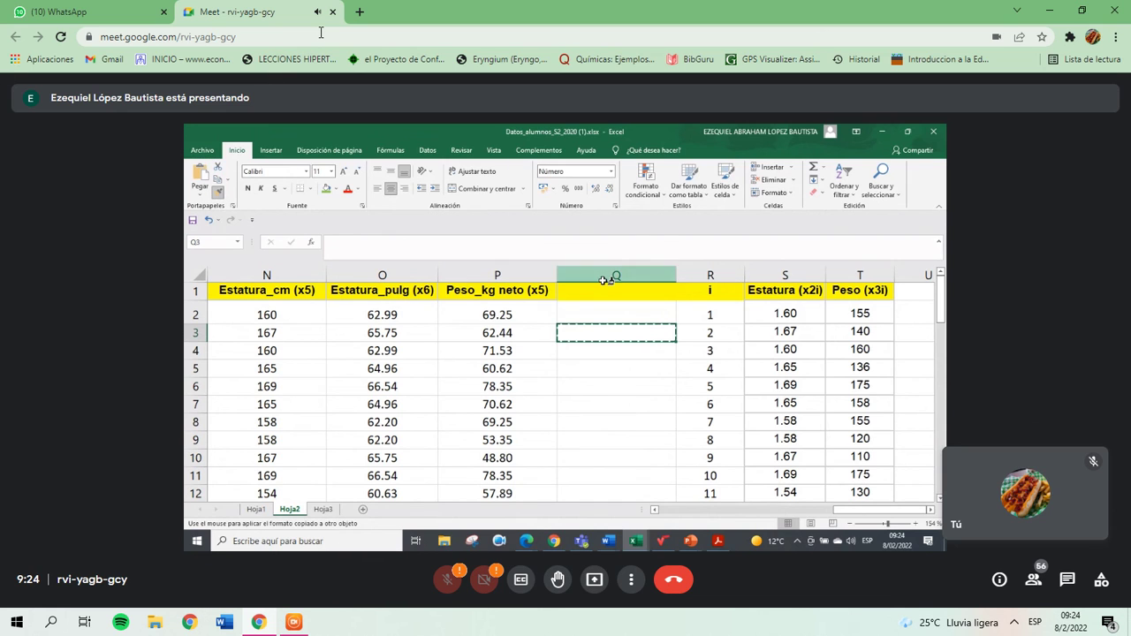
left_click(618, 292)
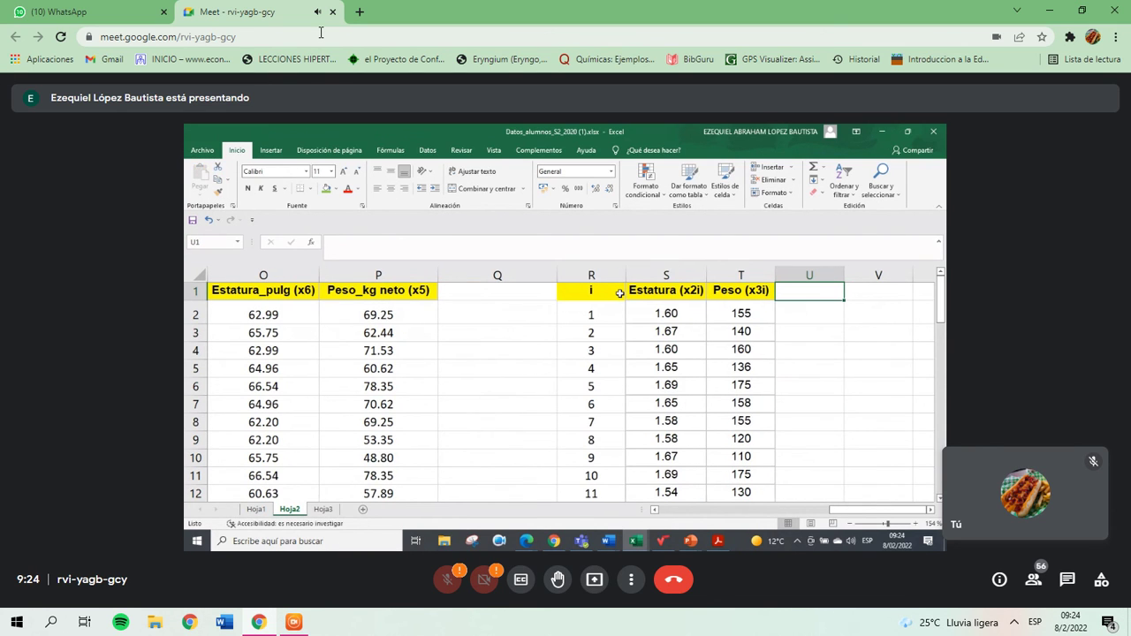
Enter the header x2i*x3i in cell U1, beside the Peso (x3i) column
type("x2i")
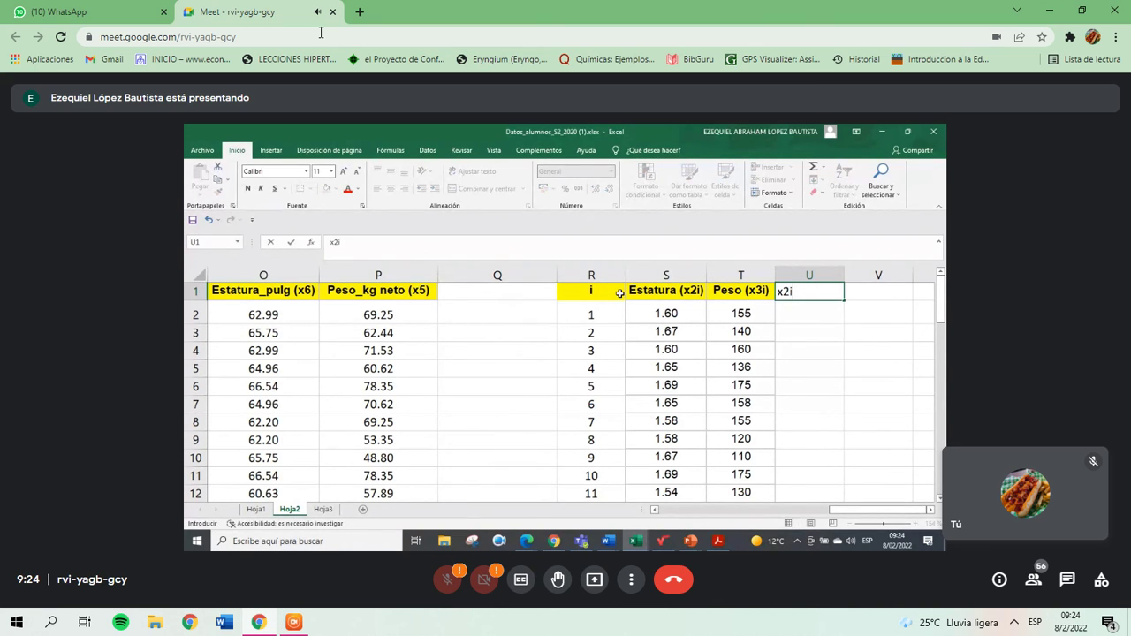
type("*")
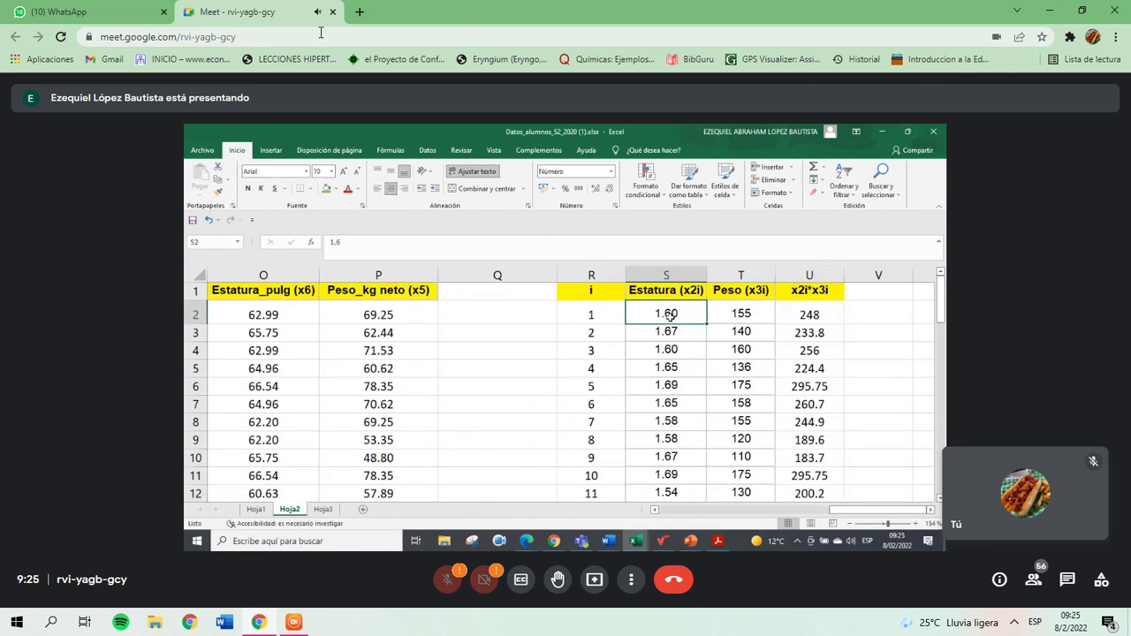
Examine the height, weight and product values and the product formulas in column U through the lower rows
key("Right")
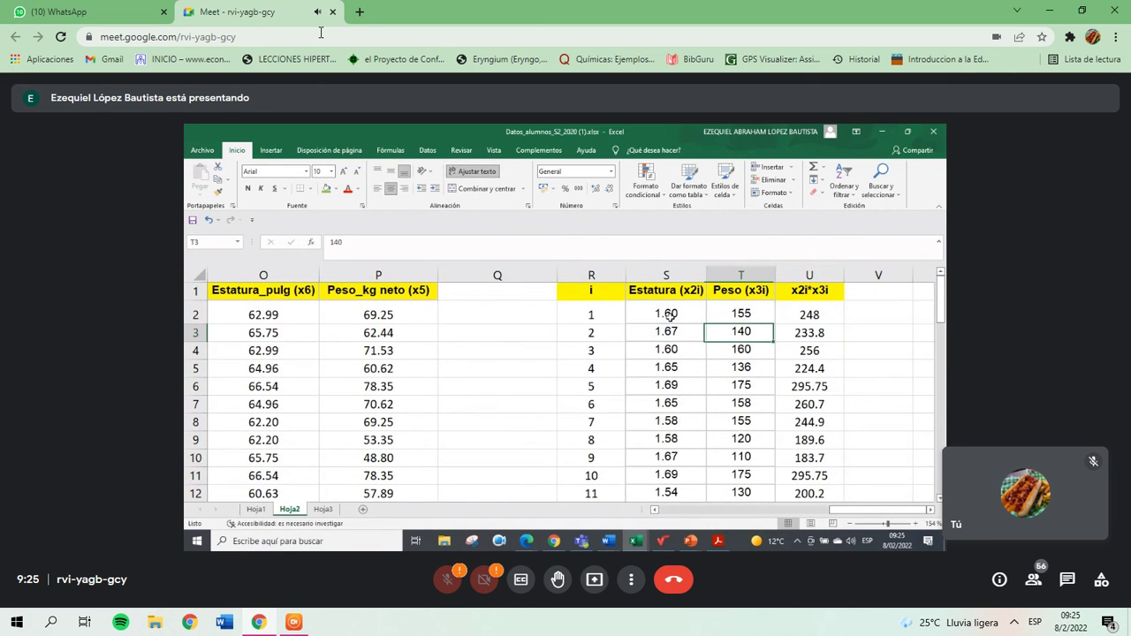
key("Down")
key("Down")
key("Right")
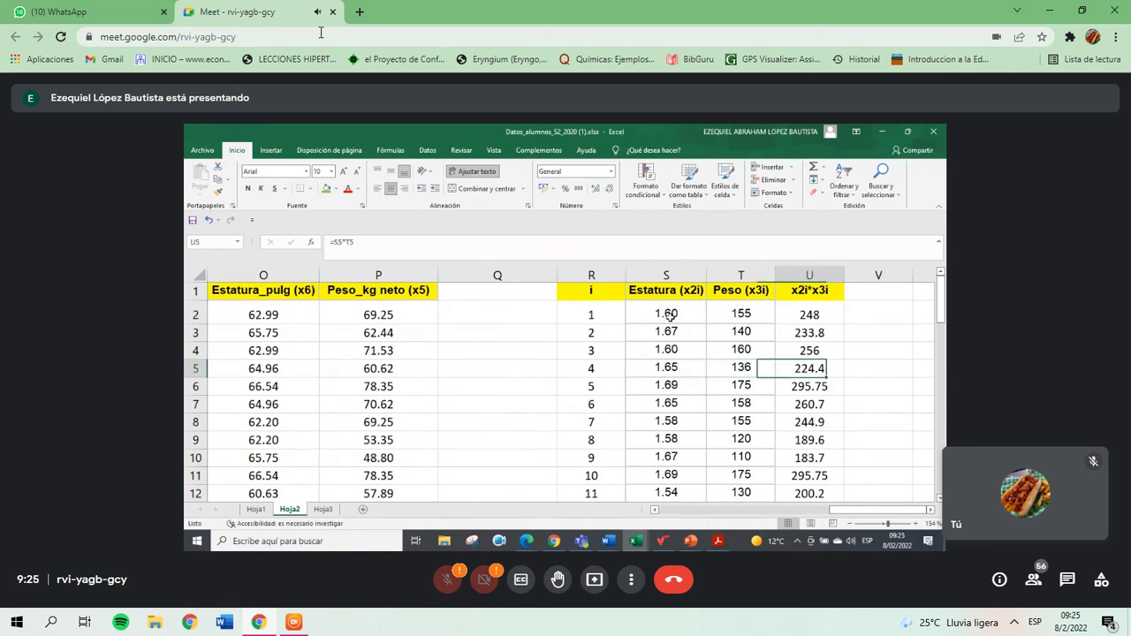
key("Down")
key("Down")
key("Down")
key("Down")
key("Down")
key("Down")
key("Down")
key("Down")
key("Down")
key("Down")
key("Down")
key("Down")
key("Down")
key("Down")
key("Down")
key("Down")
key("Down")
key("Down")
key("Down")
key("Down")
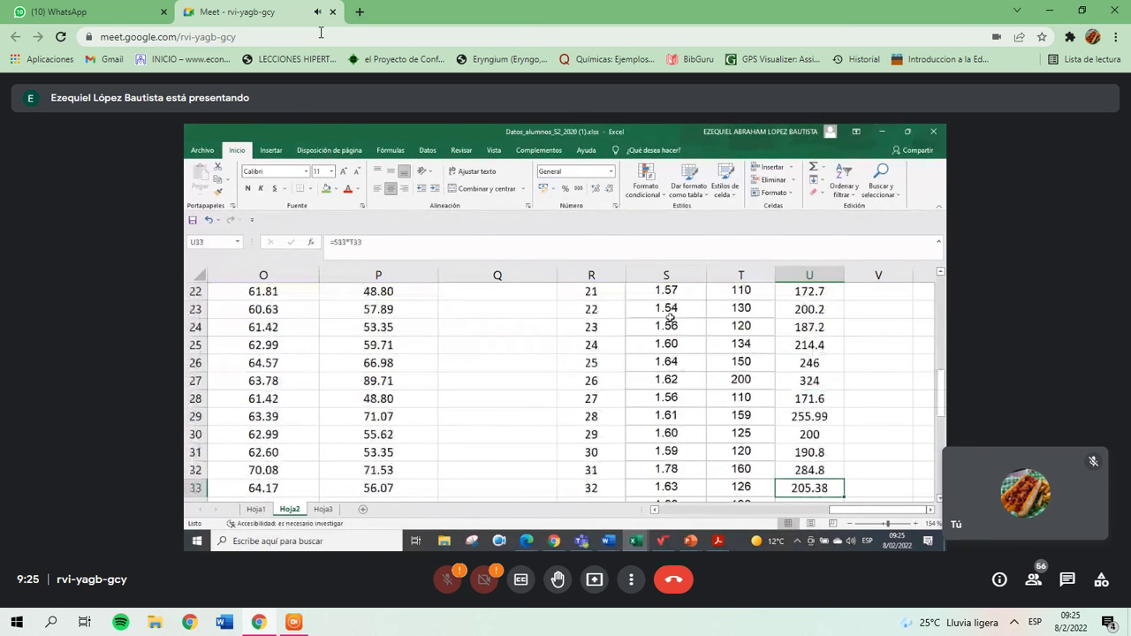
key("Up")
key("Up")
key("Up")
key("Up")
key("Up")
key("Up")
key("Up")
Enter the label "Sumatoria" in cell T37 below the data
key("Down")
key("Left")
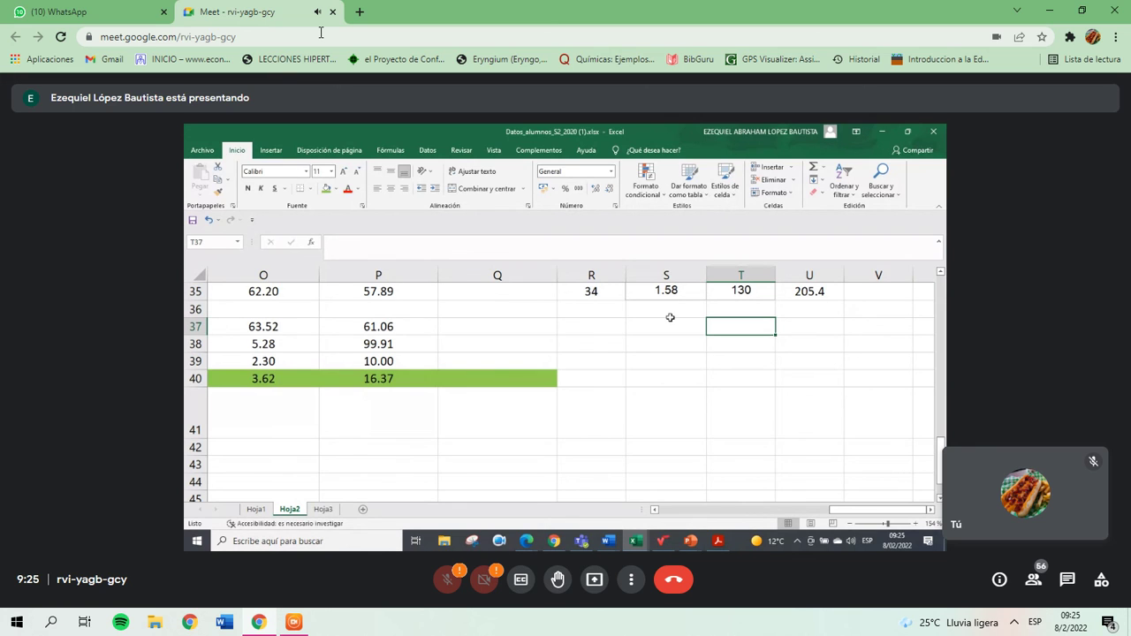
type("Sumatoria")
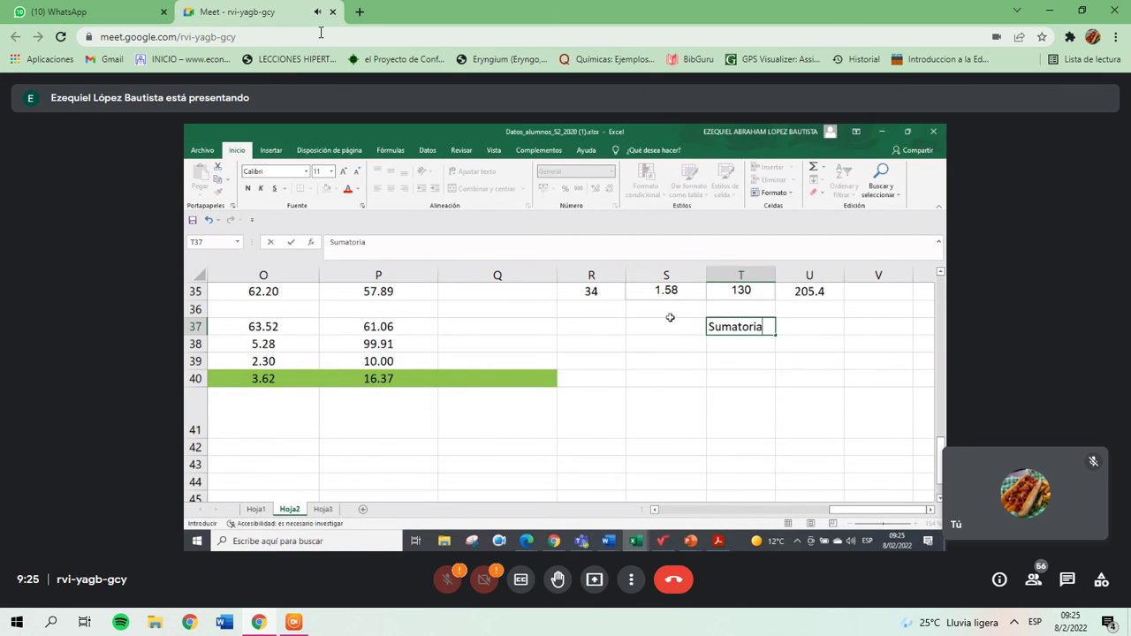
Sum the x2i*x3i products in cell U37 with the formula =suma(U2:U35)
key("Tab")
type("=s")
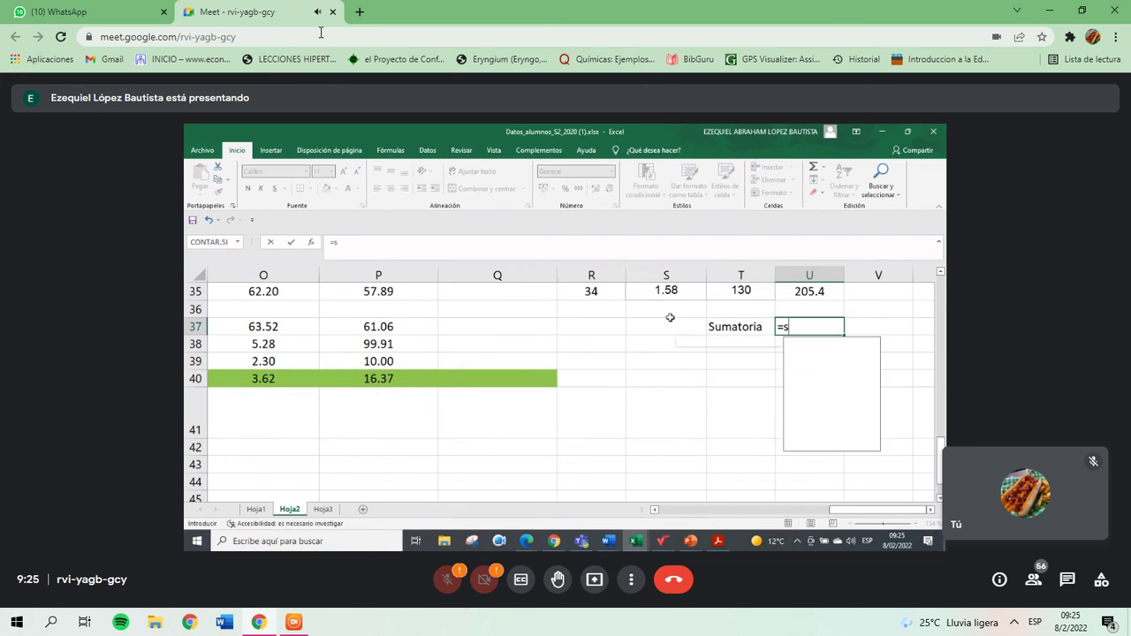
type("uma(")
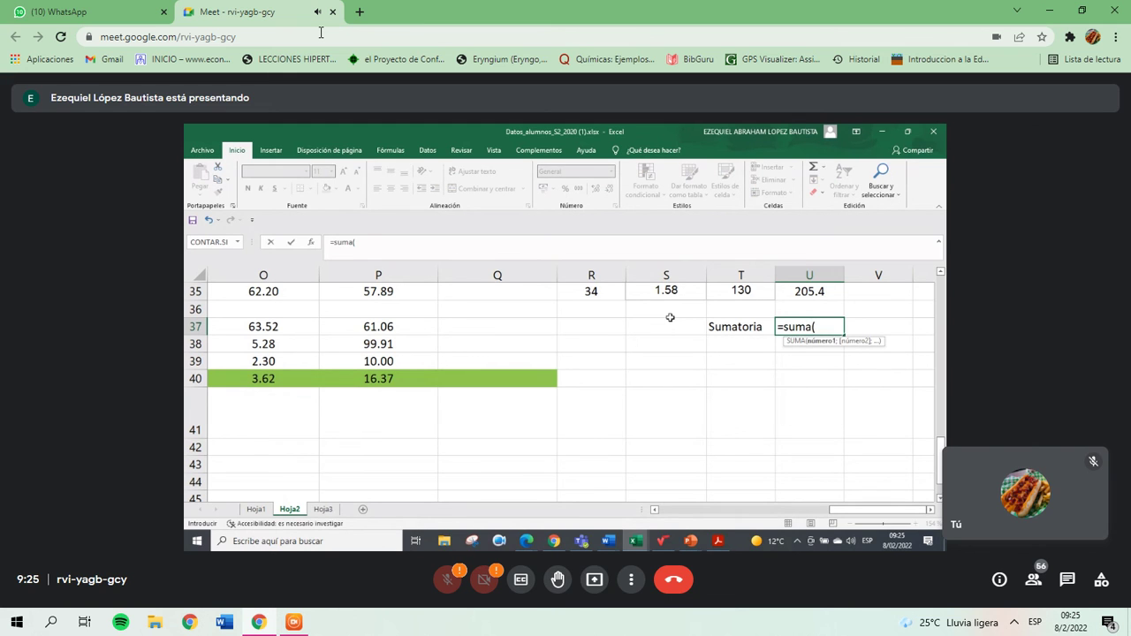
key("Up")
key("Up")
key("shift+Up")
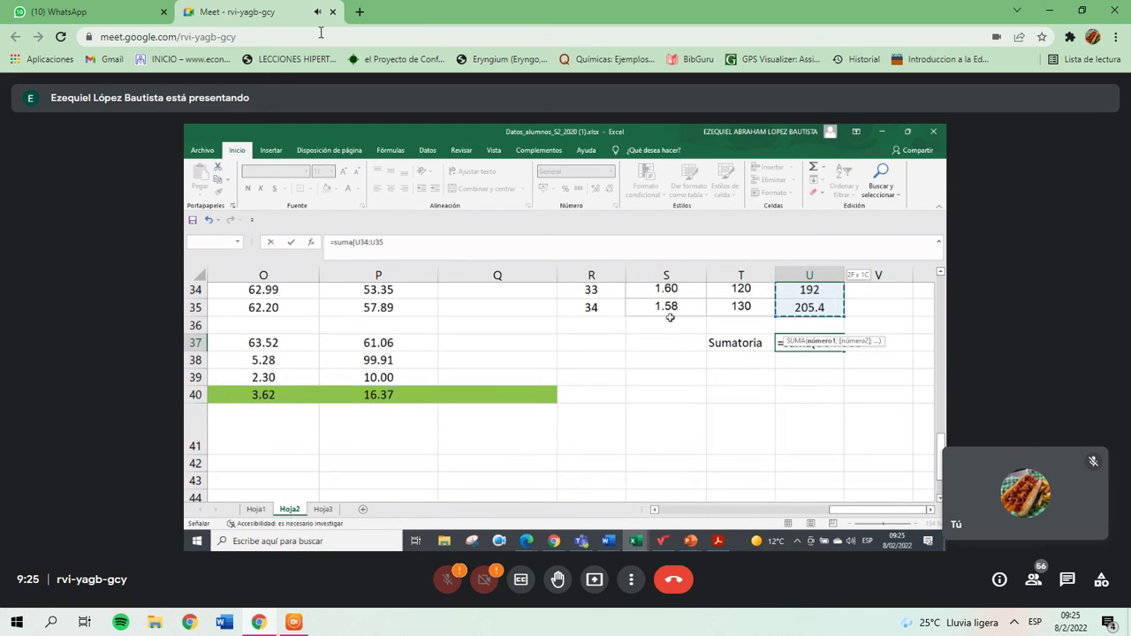
key("ctrl+shift+Up")
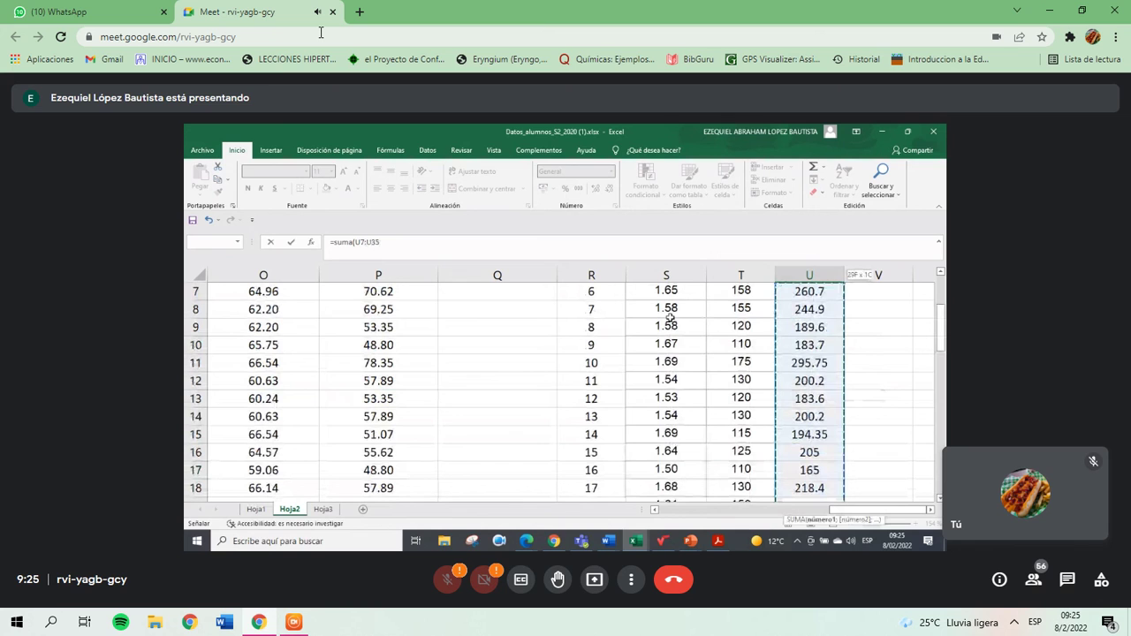
key("ctrl+shift+Up")
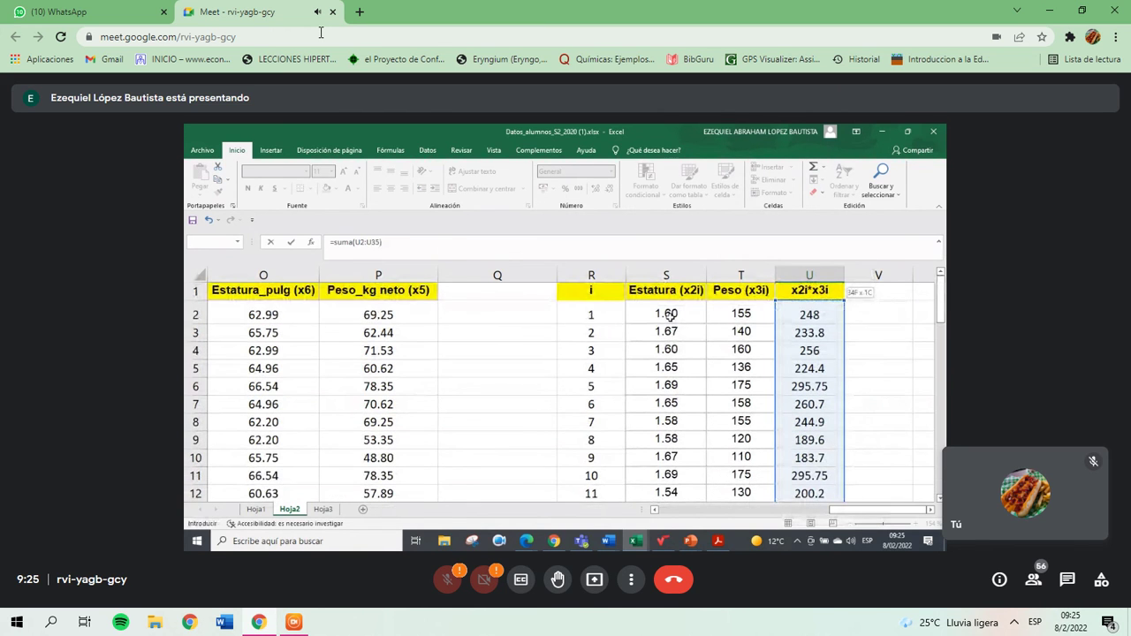
key("Return")
key("Up")
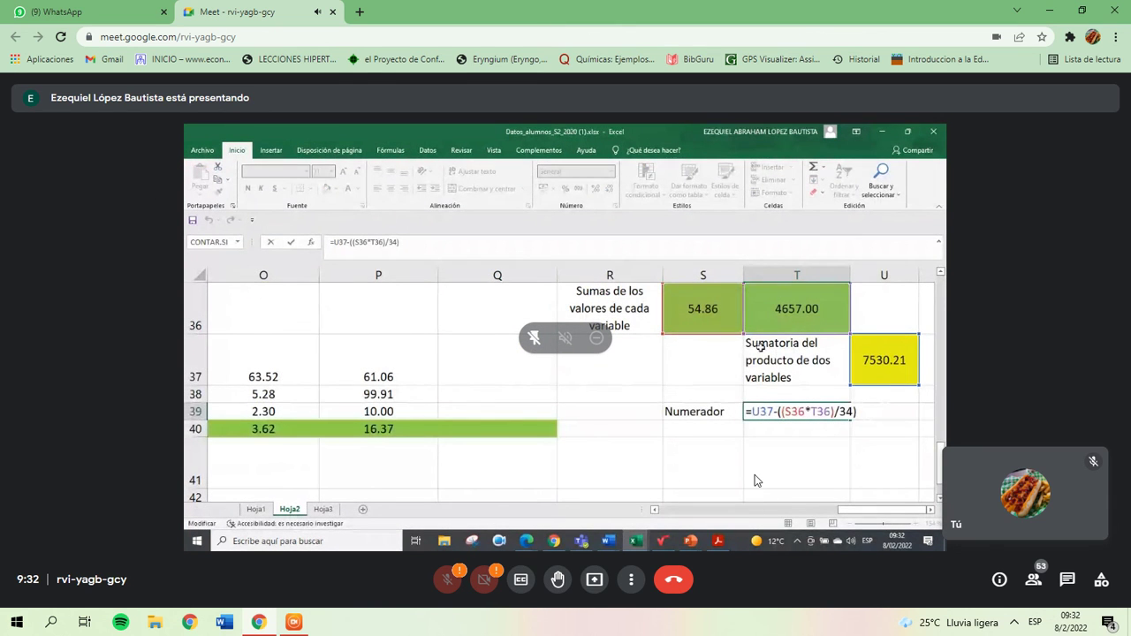
Check the call's participants list and close it again
left_click(1031, 584)
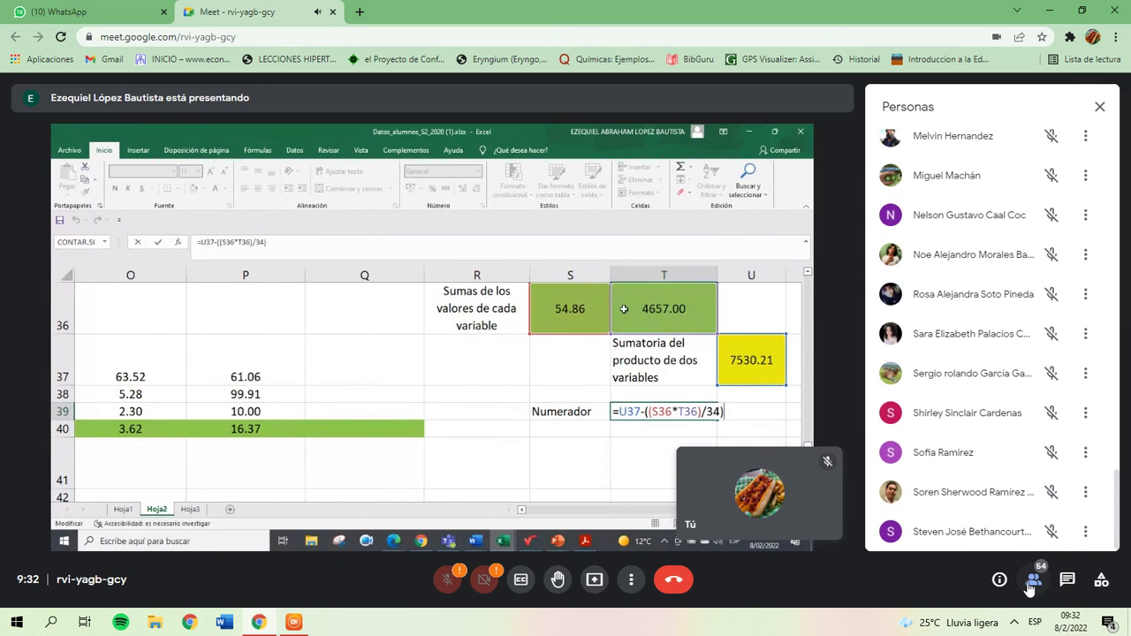
left_click(1031, 585)
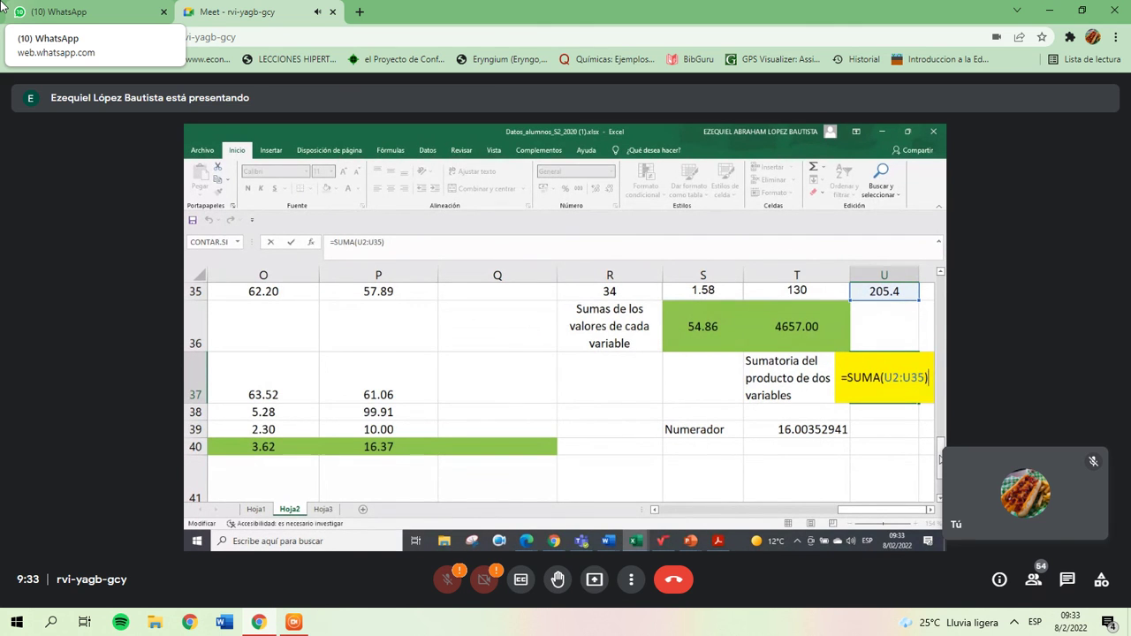
Read the LAB MATE II group chat in WhatsApp and return to the Meet call
left_click(3, 6)
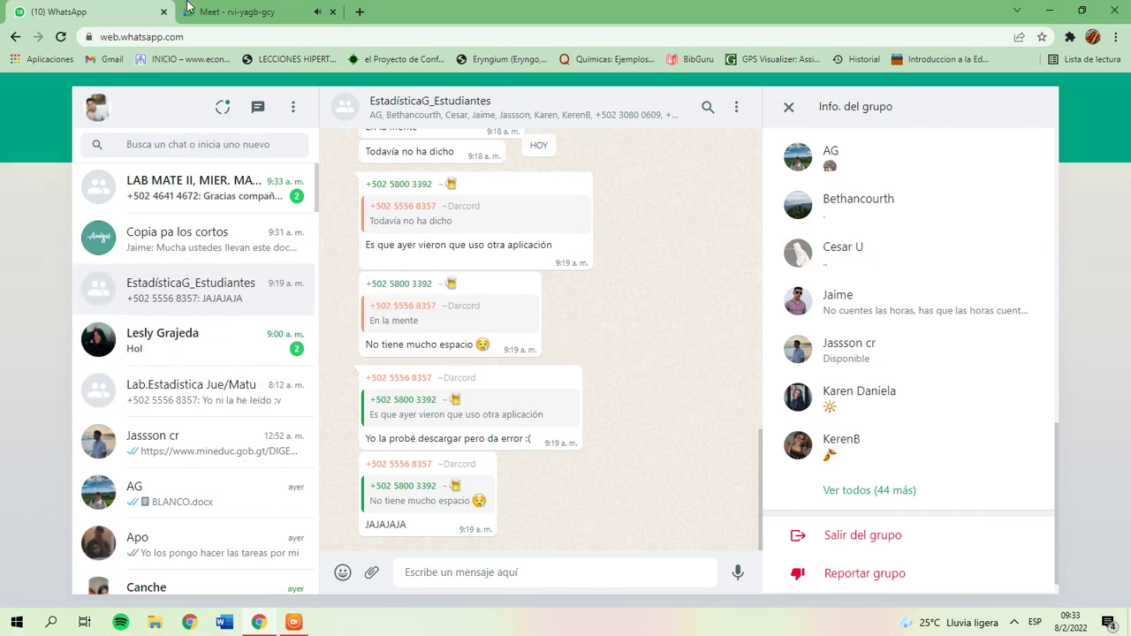
left_click(214, 208)
left_click(293, 6)
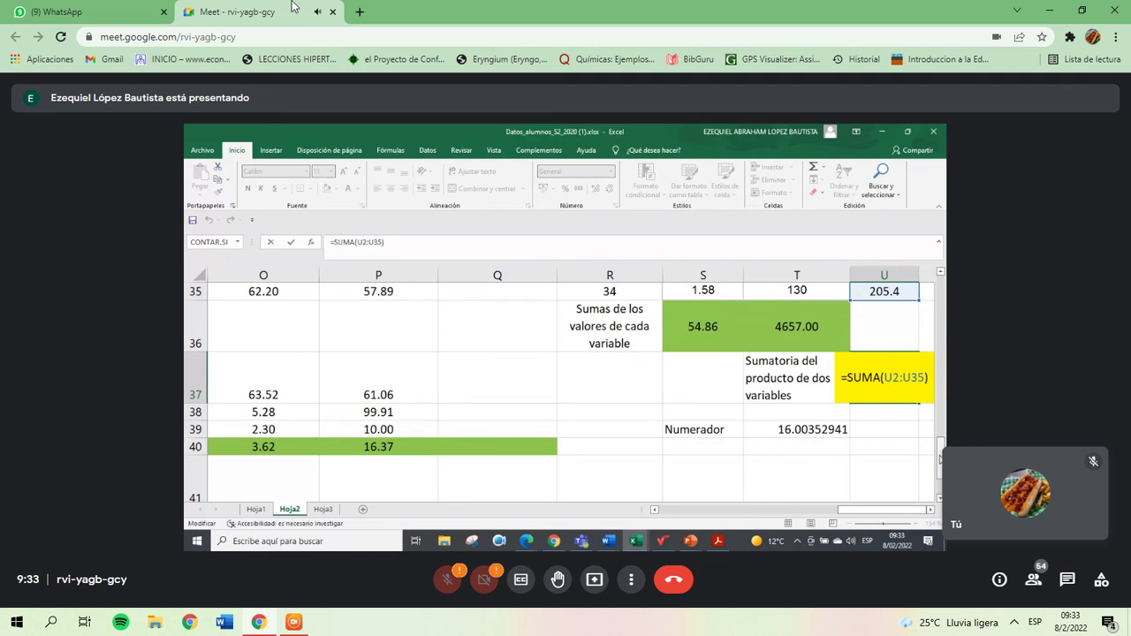
Confirm the open sum formula =SUMA(U2:U35) in cell U37
key("Return")
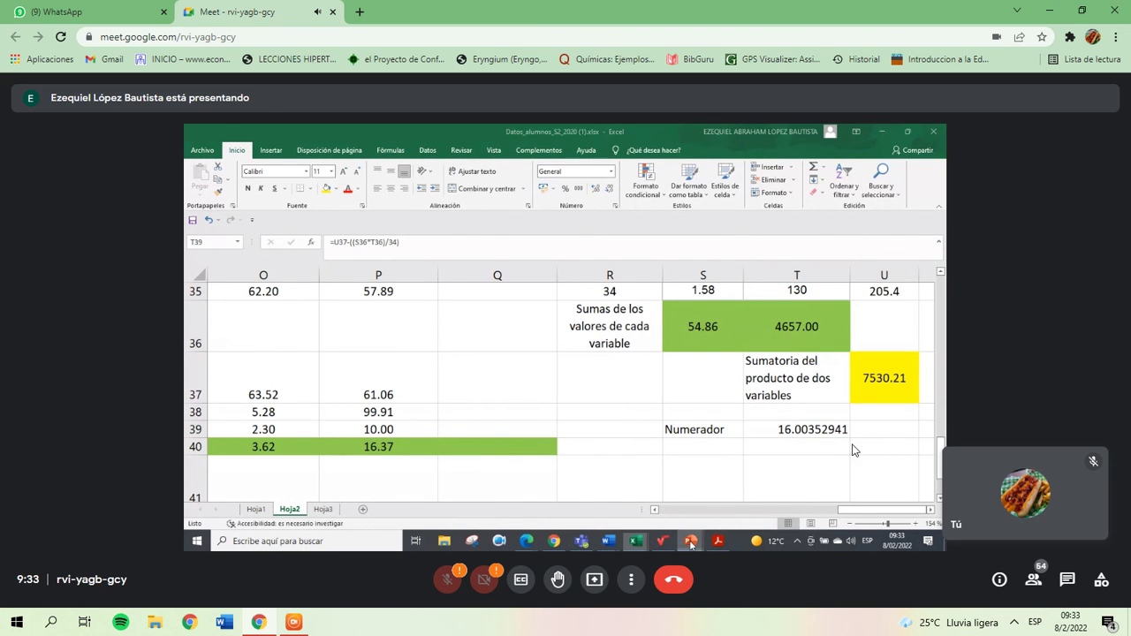
Open the call's participants list and look through all the people in the meeting and their microphone status
left_click(1033, 579)
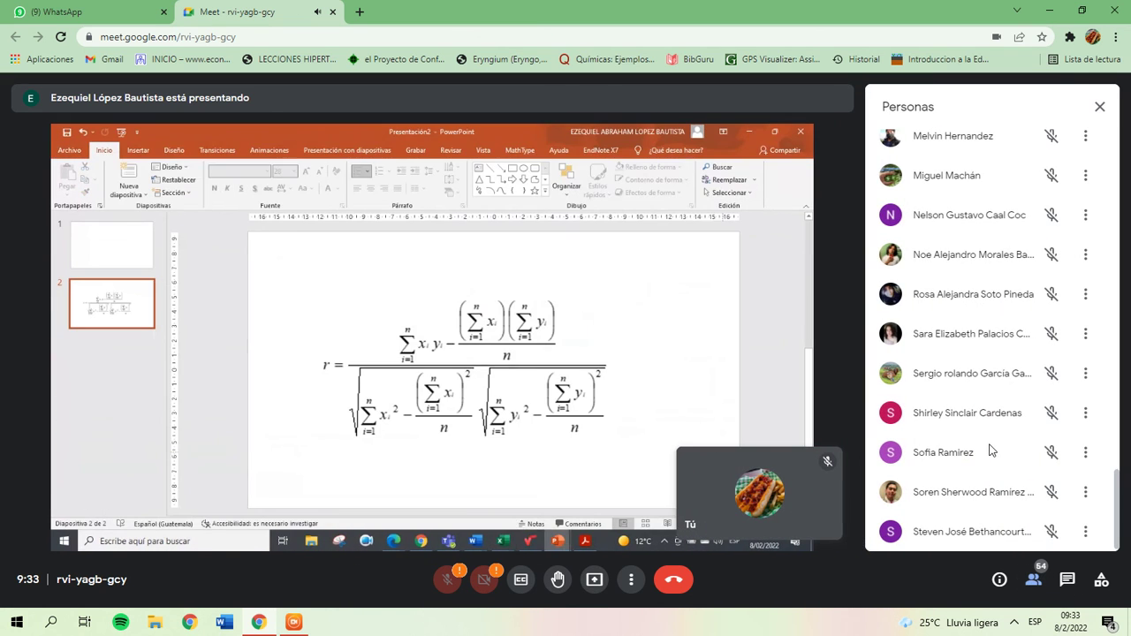
scroll(984, 492, "up", 3)
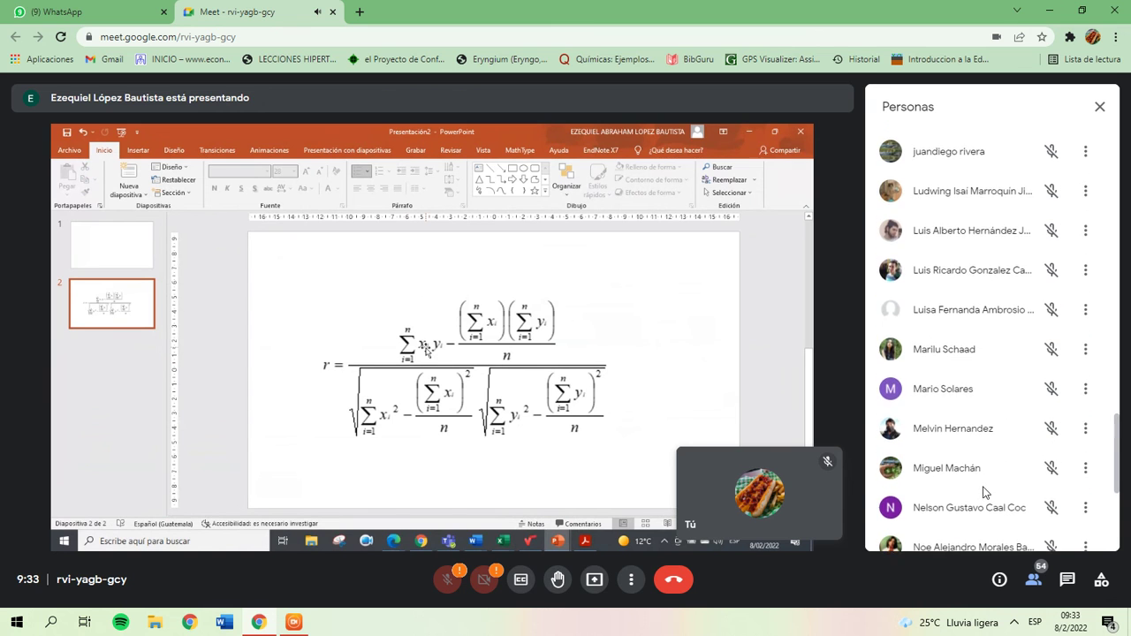
scroll(985, 493, "up", 3)
scroll(984, 506, "up", 3)
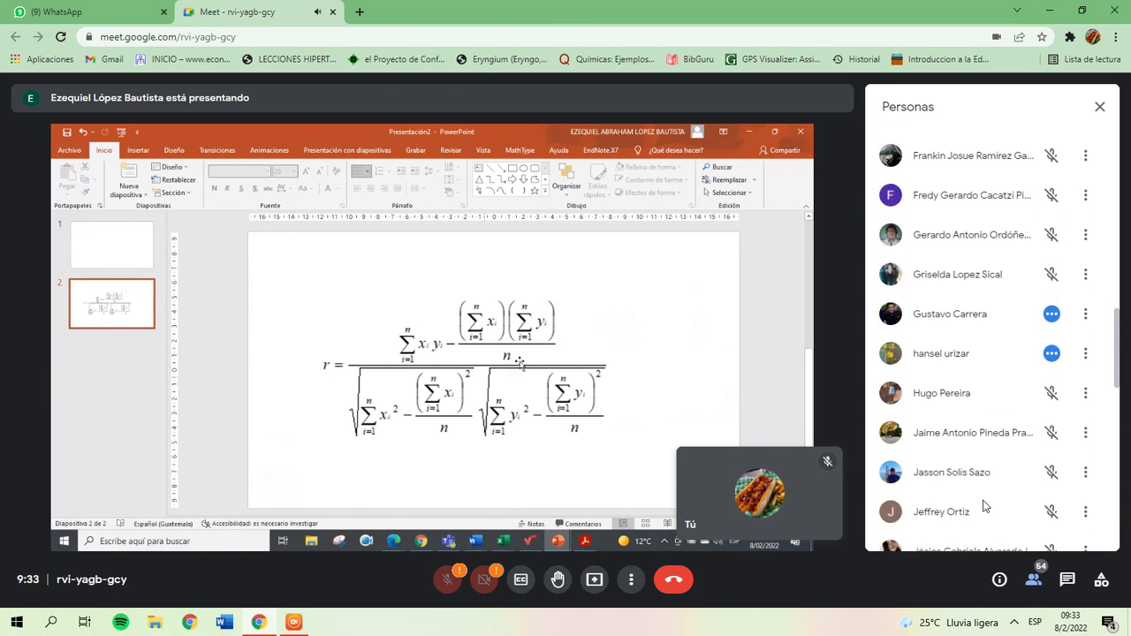
scroll(985, 506, "up", 1)
scroll(985, 505, "up", 5)
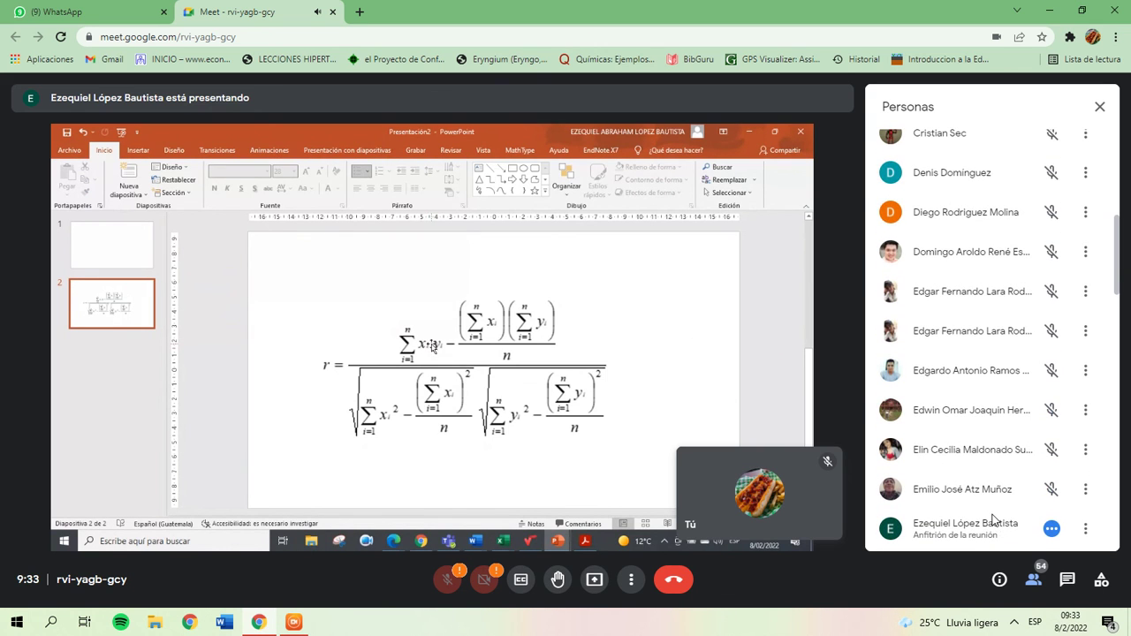
scroll(994, 523, "up", 3)
scroll(994, 522, "up", 2)
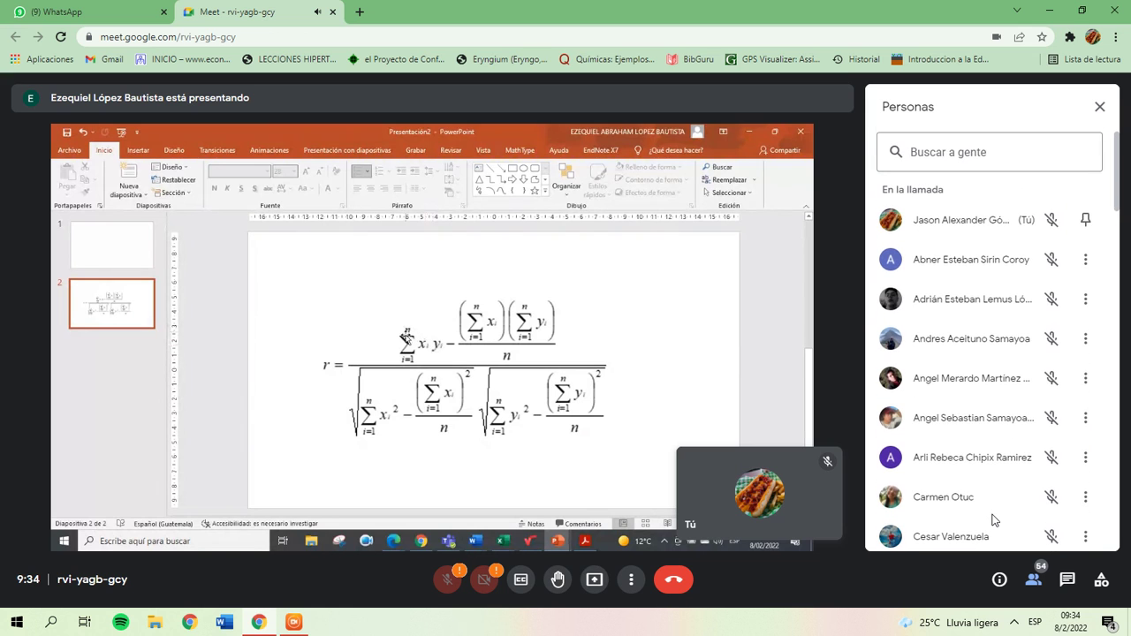
scroll(992, 521, "down", 1)
scroll(993, 521, "down", 4)
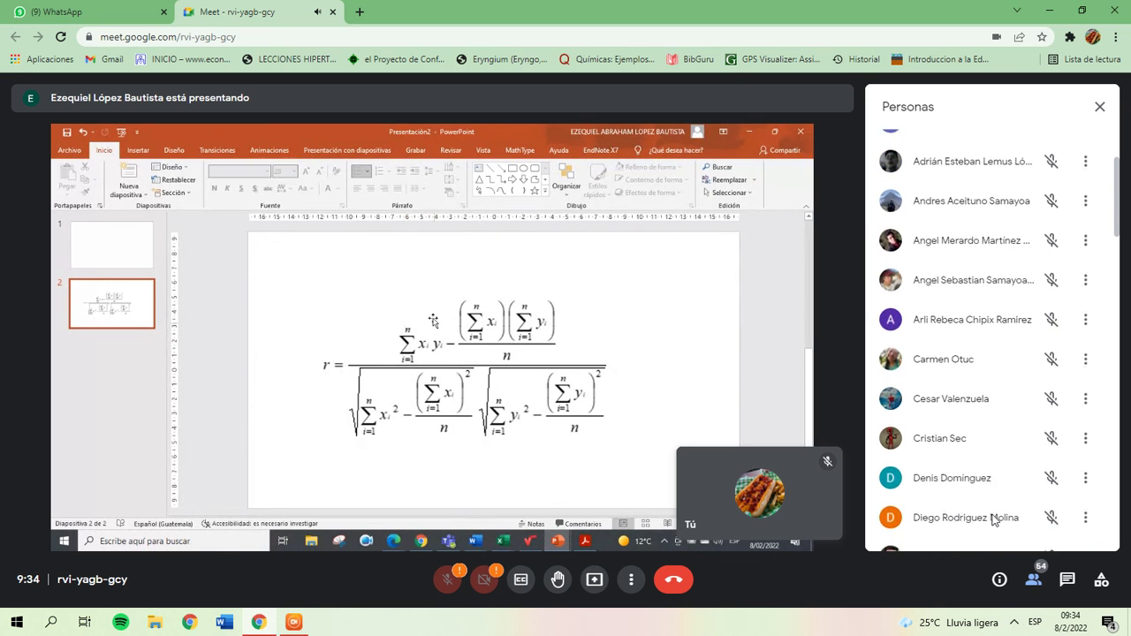
scroll(968, 532, "up", 5)
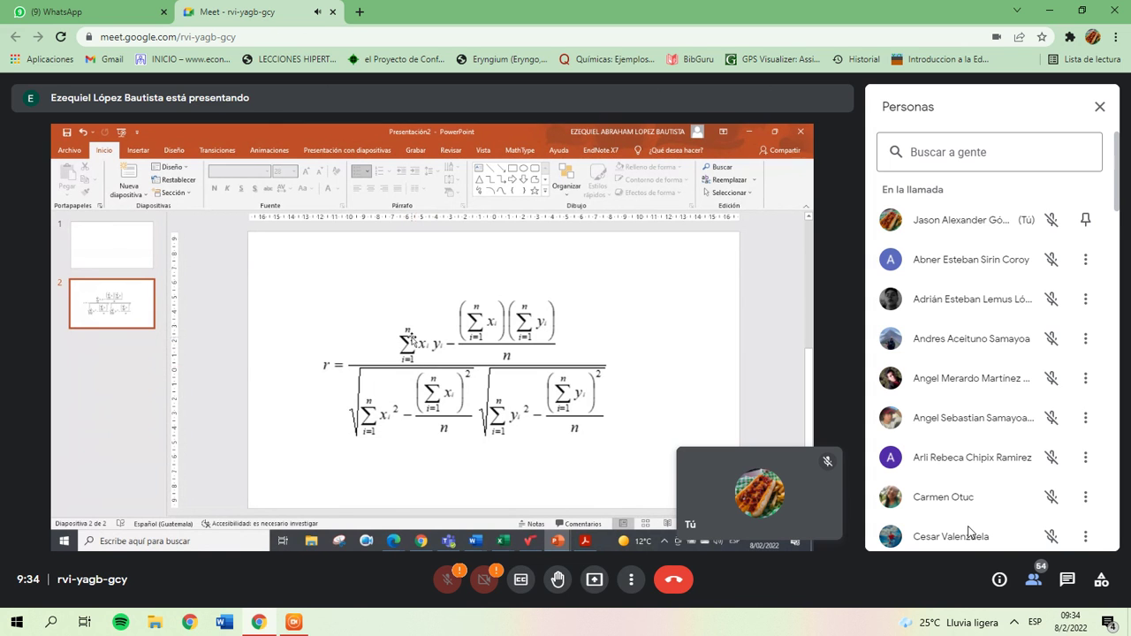
scroll(969, 532, "down", 2)
scroll(969, 532, "down", 6)
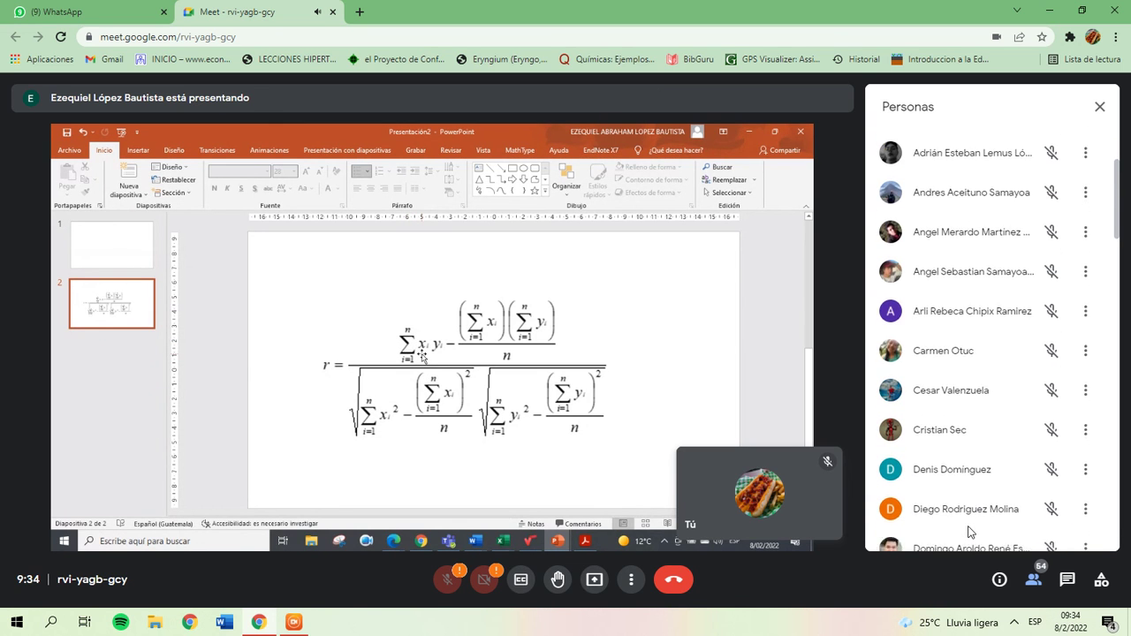
scroll(969, 532, "down", 2)
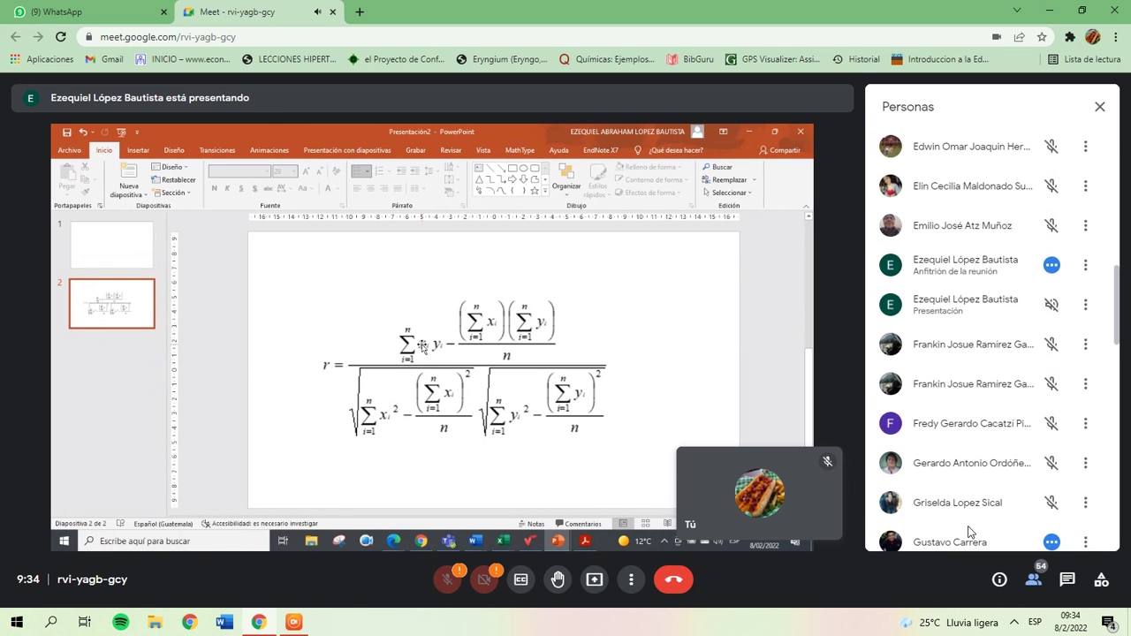
scroll(968, 532, "down", 5)
scroll(969, 531, "down", 6)
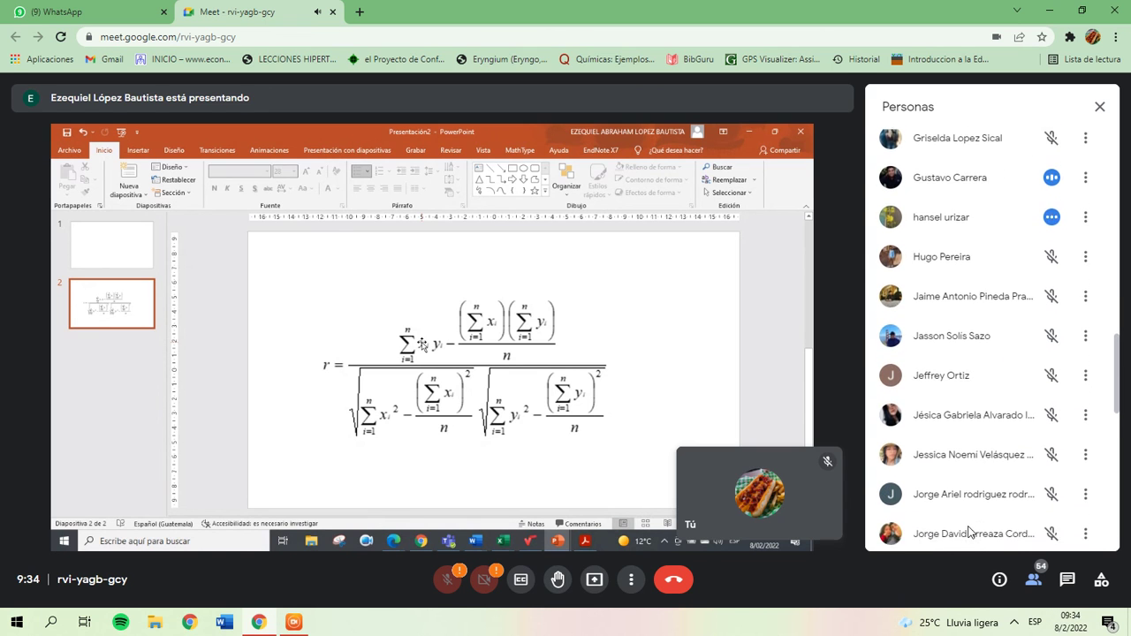
scroll(969, 532, "down", 3)
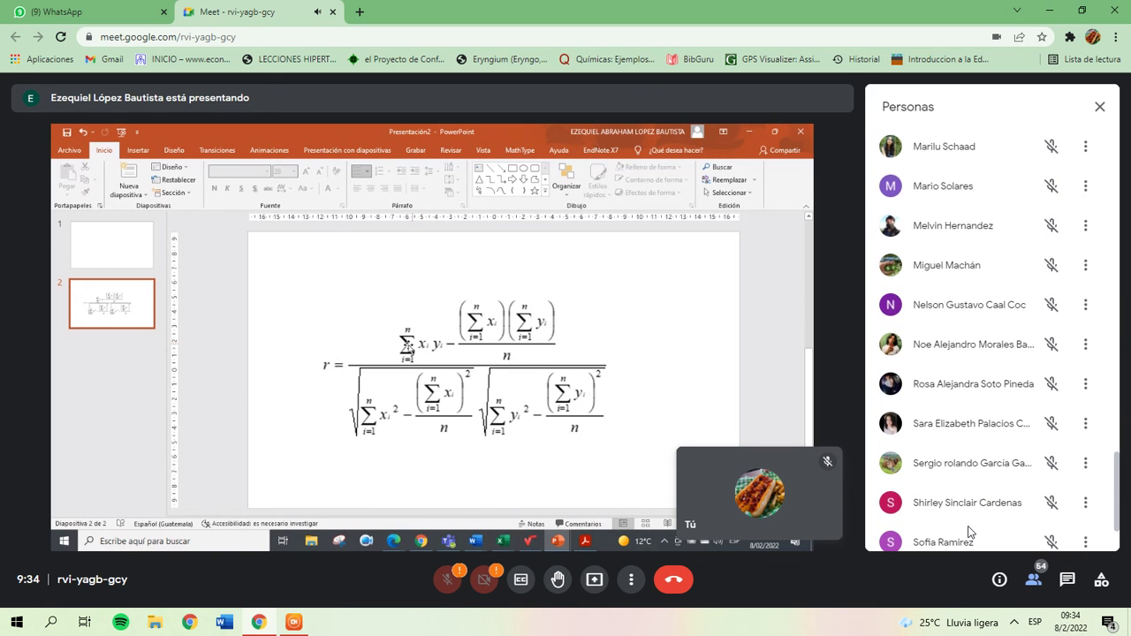
scroll(969, 531, "down", 2)
scroll(971, 532, "up", 20)
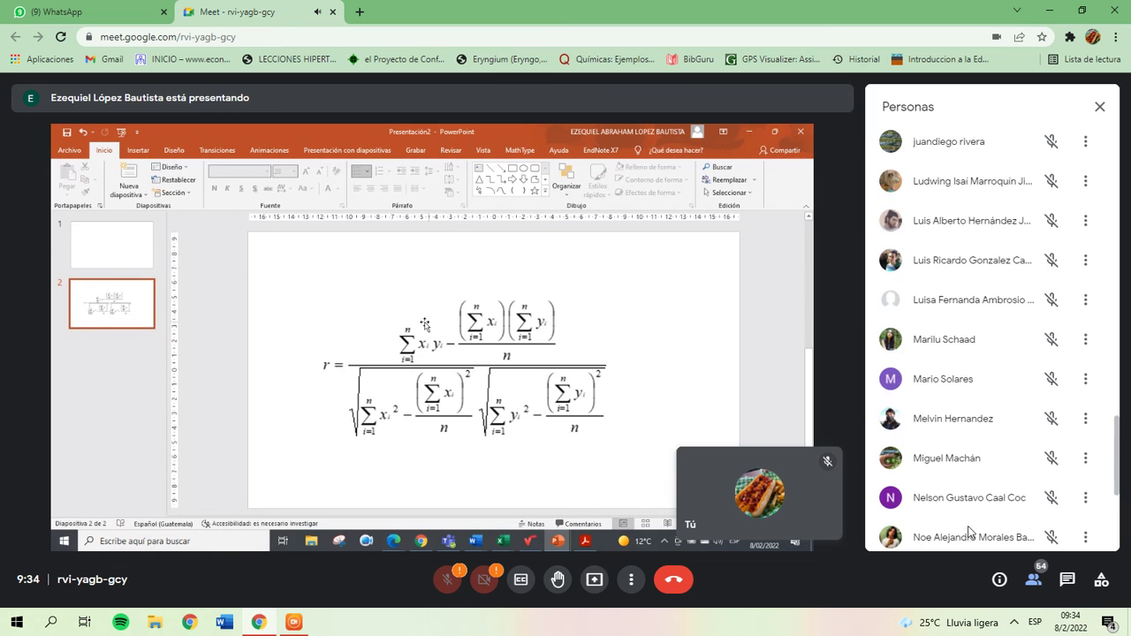
scroll(970, 526, "up", 2)
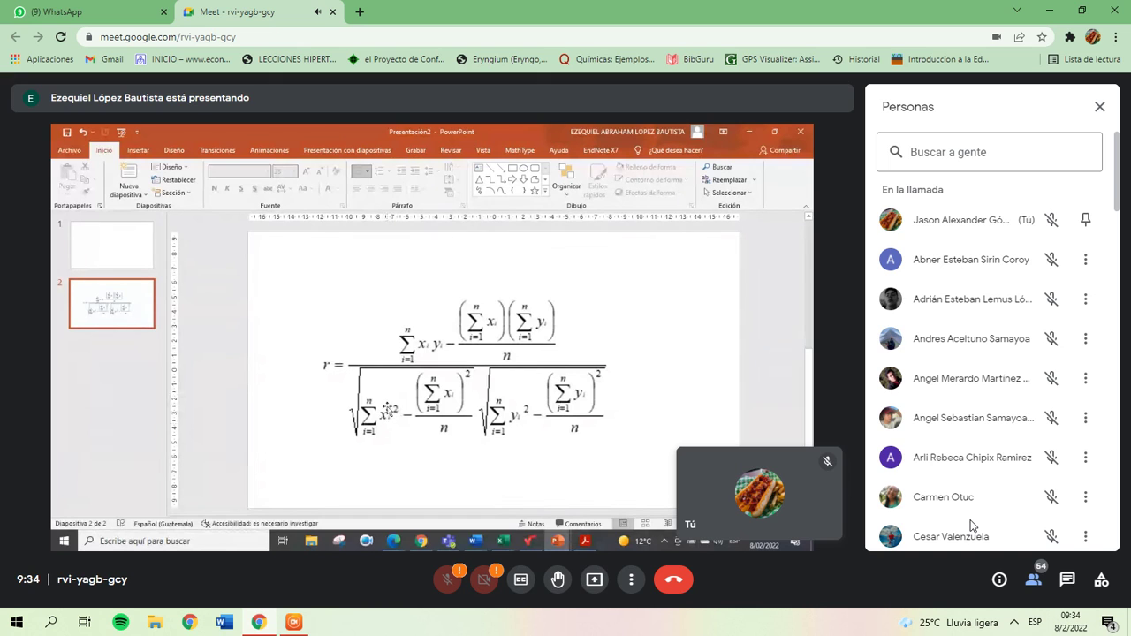
Minimize the self-view tile covering the shared presentation and look through the participants list again
mouse_move(758, 507)
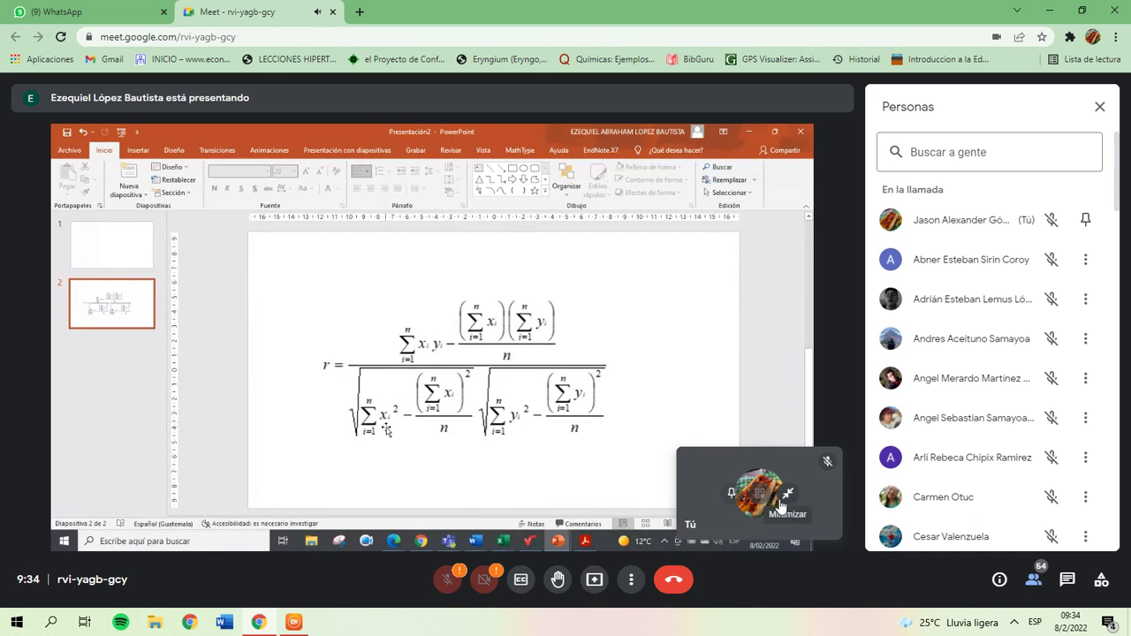
left_click(789, 493)
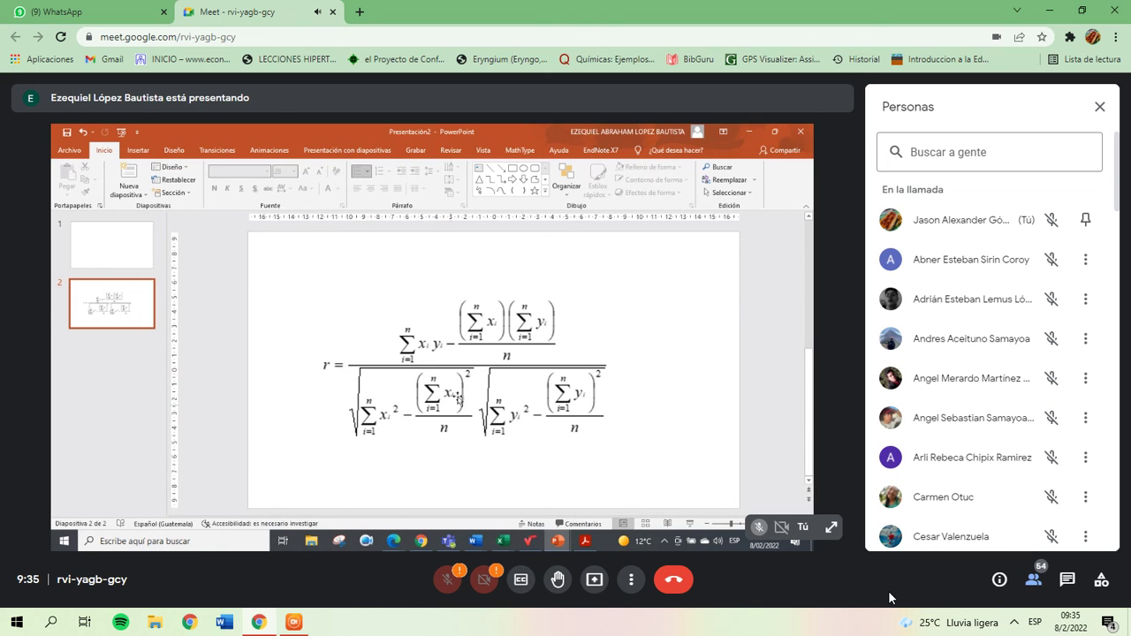
scroll(944, 493, "down", 4)
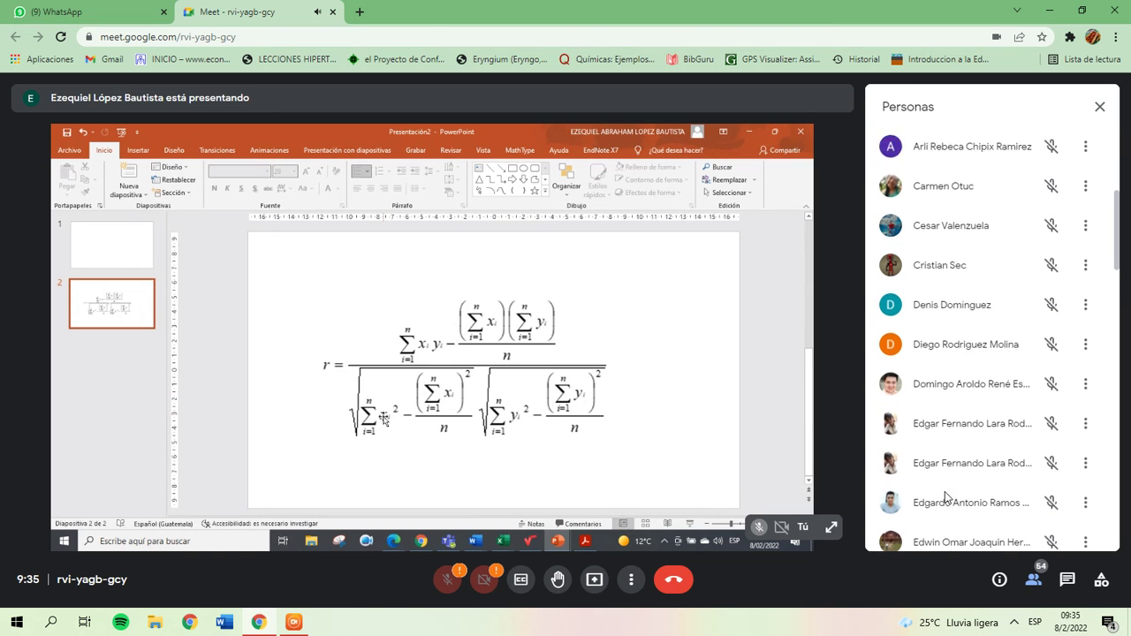
scroll(934, 519, "down", 6)
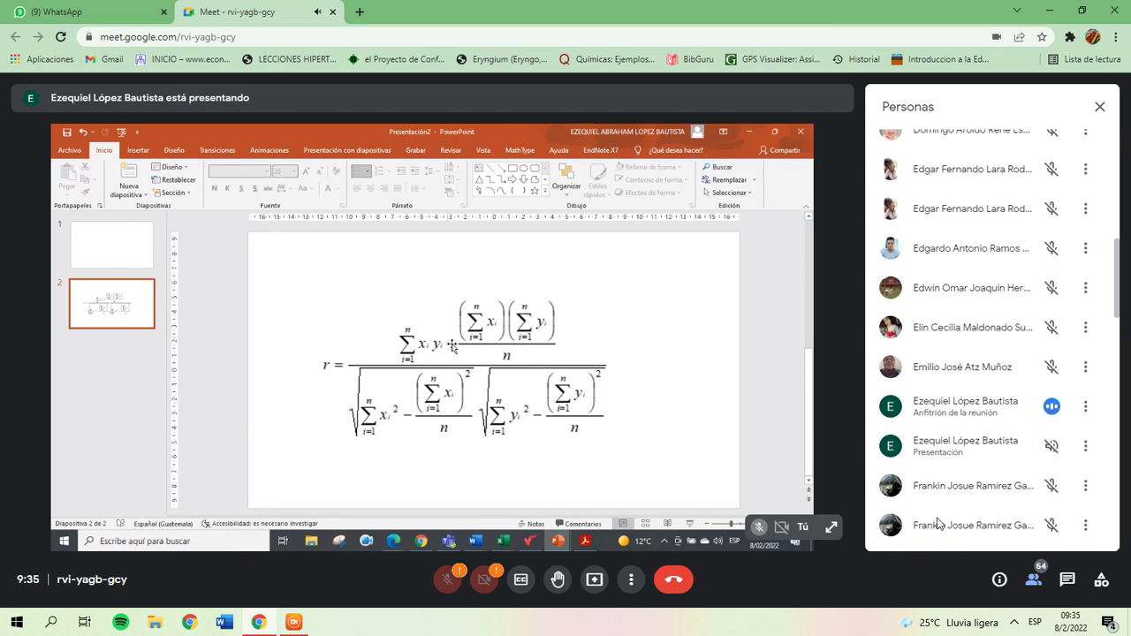
scroll(939, 523, "down", 3)
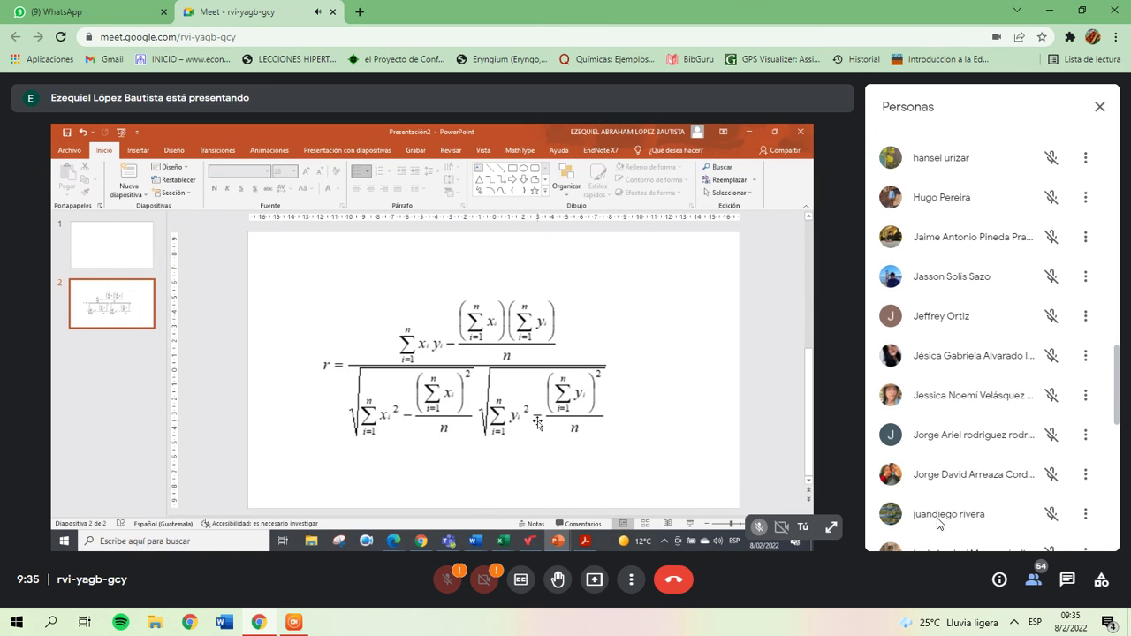
scroll(938, 523, "down", 3)
scroll(938, 523, "down", 4)
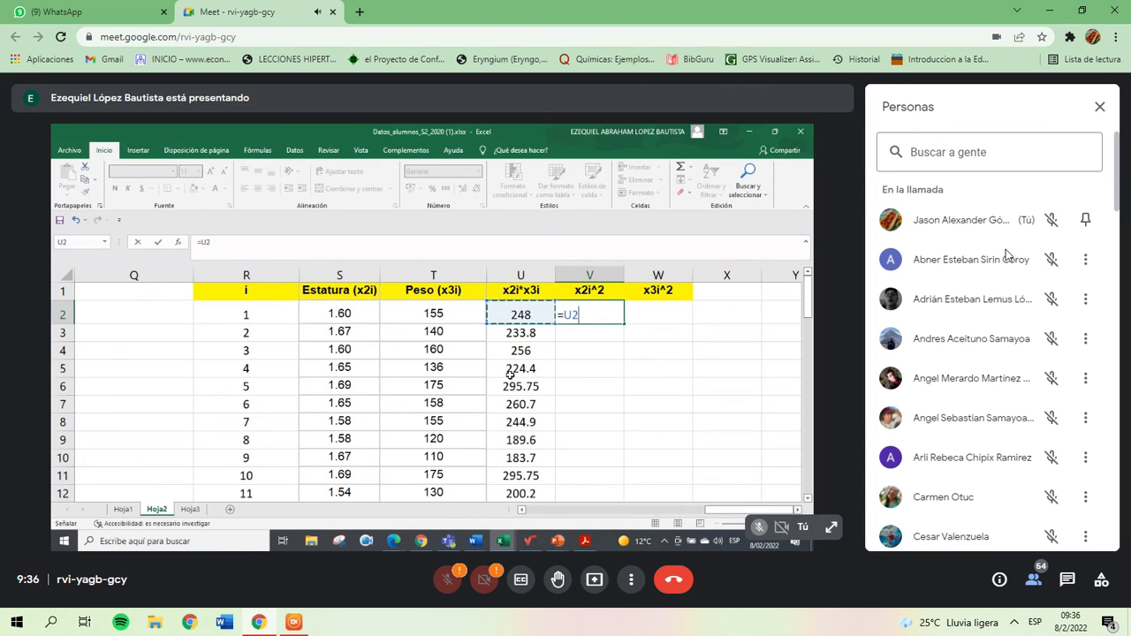
left_click(1066, 579)
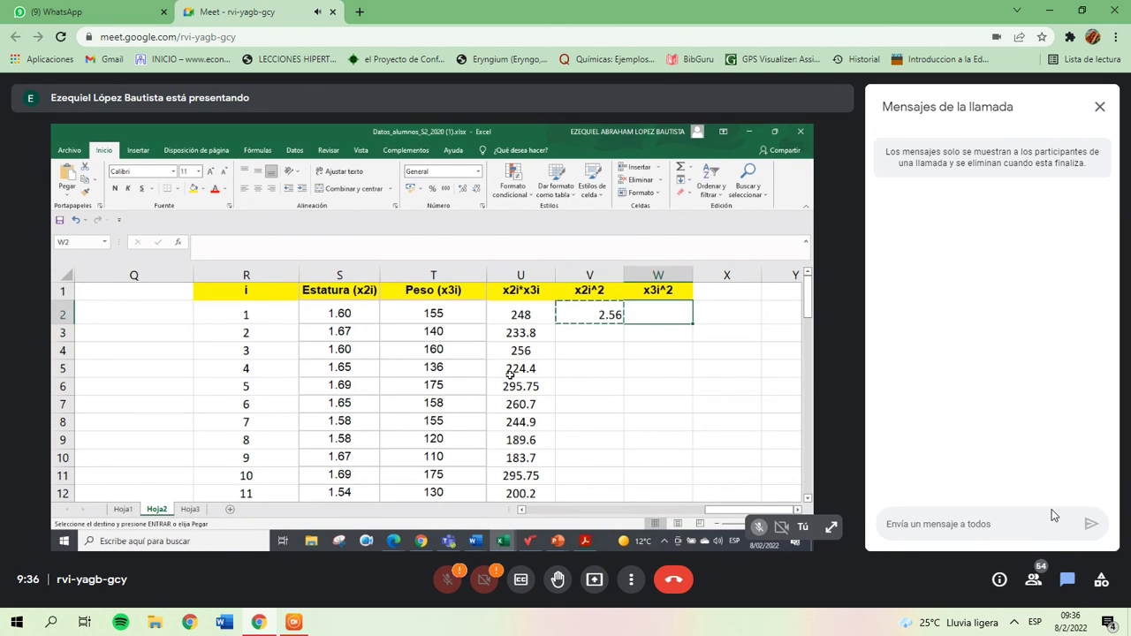
type("ab")
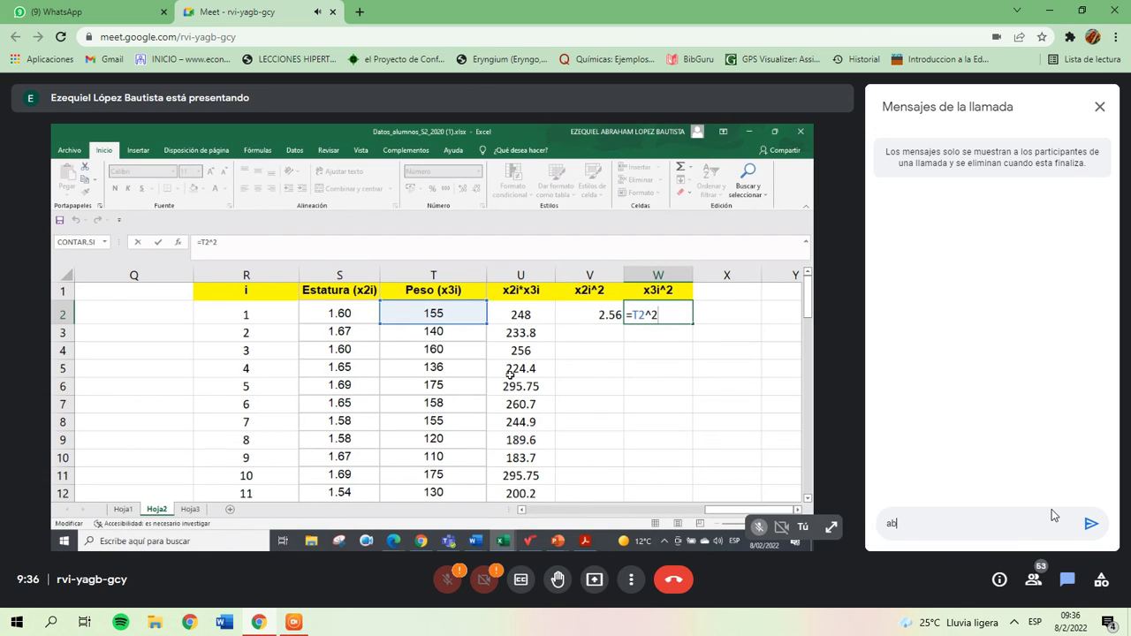
type("'")
type("__")
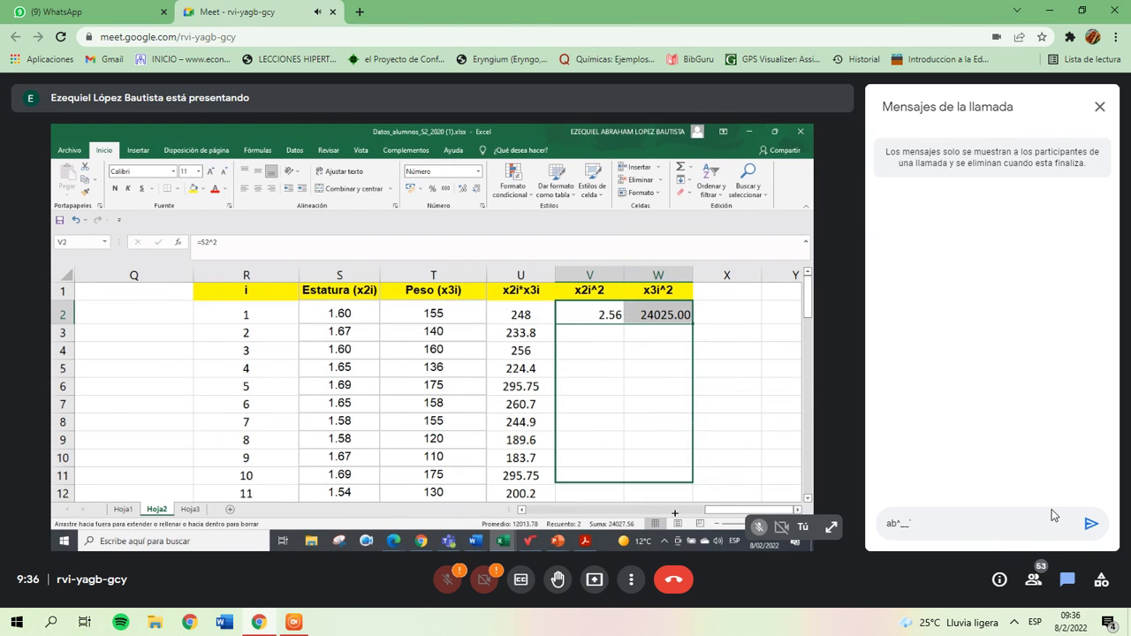
type("`[")
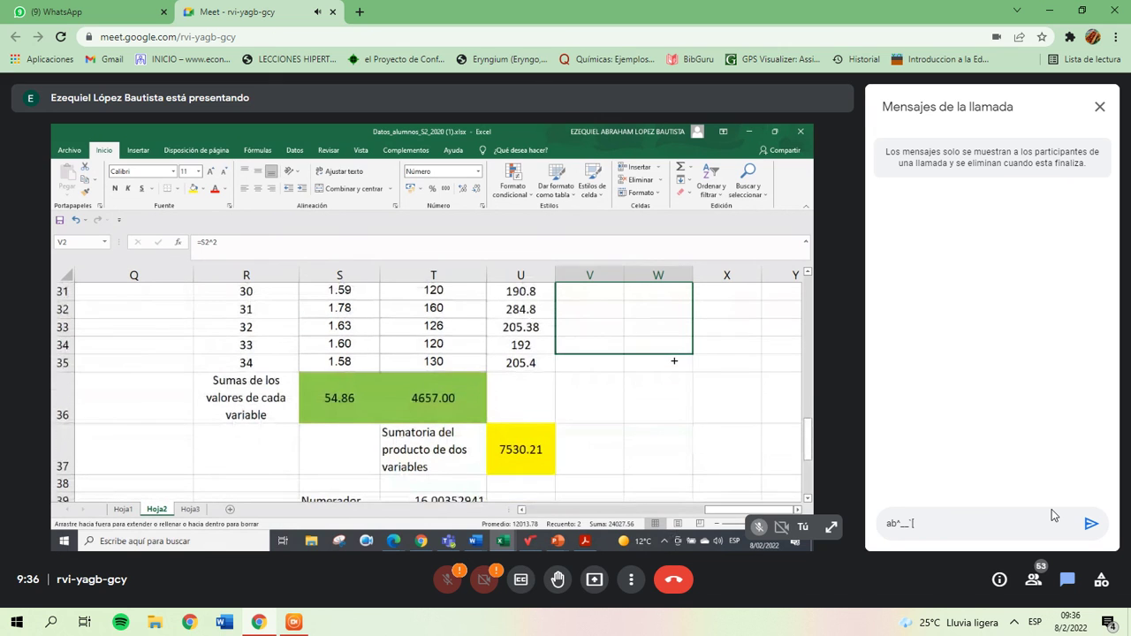
type("0")
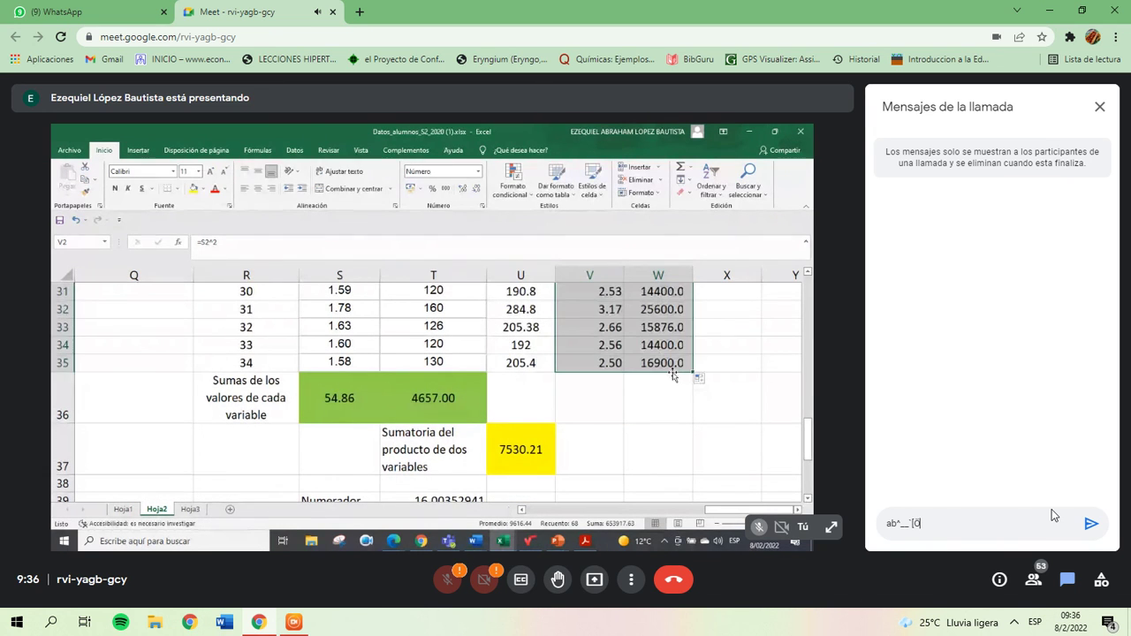
key("BackSpace")
type("Ö]N")
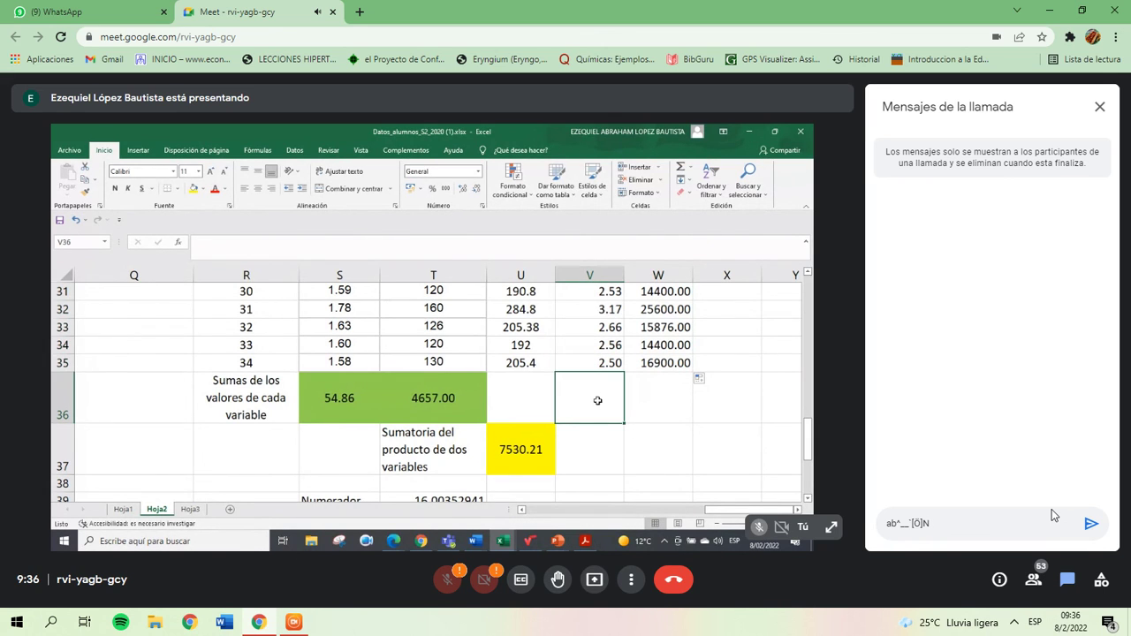
type("O=")
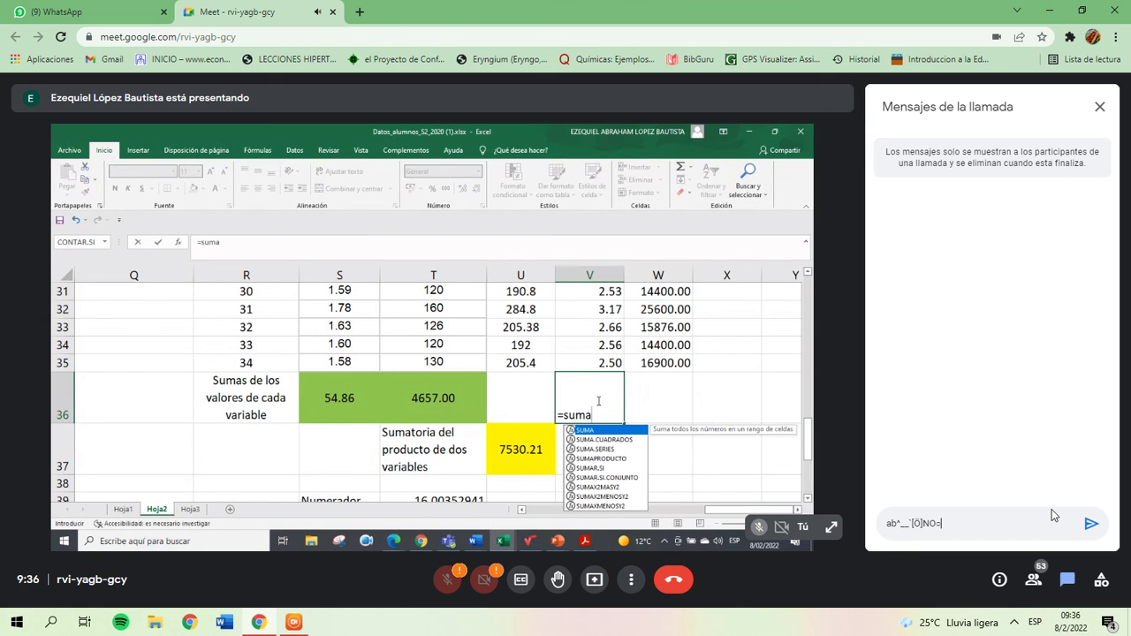
type("J")
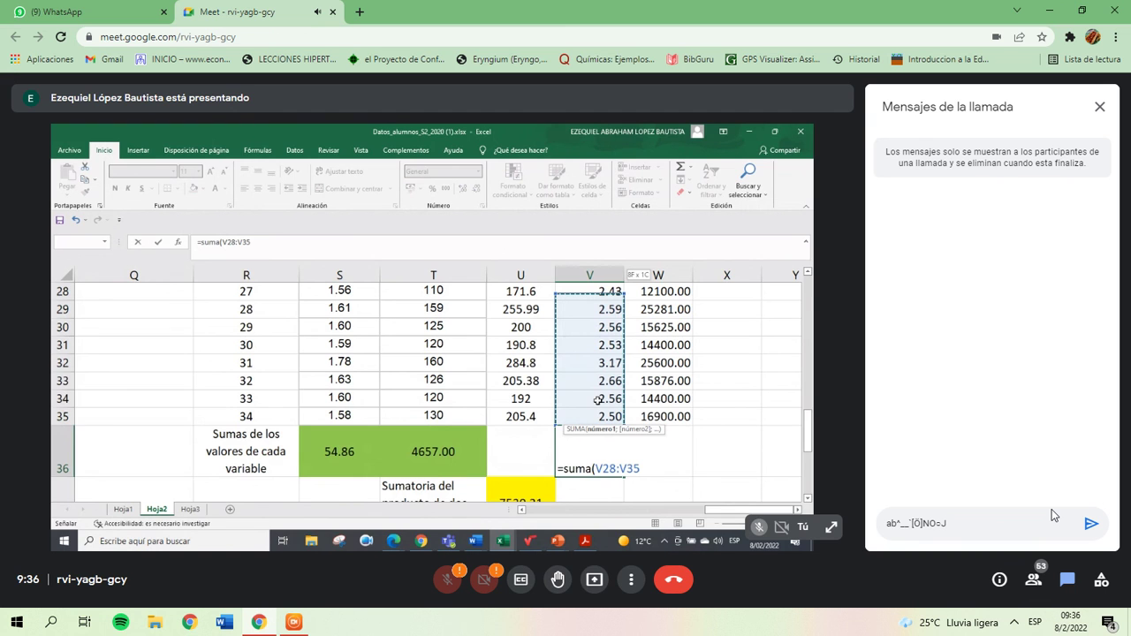
type("K")
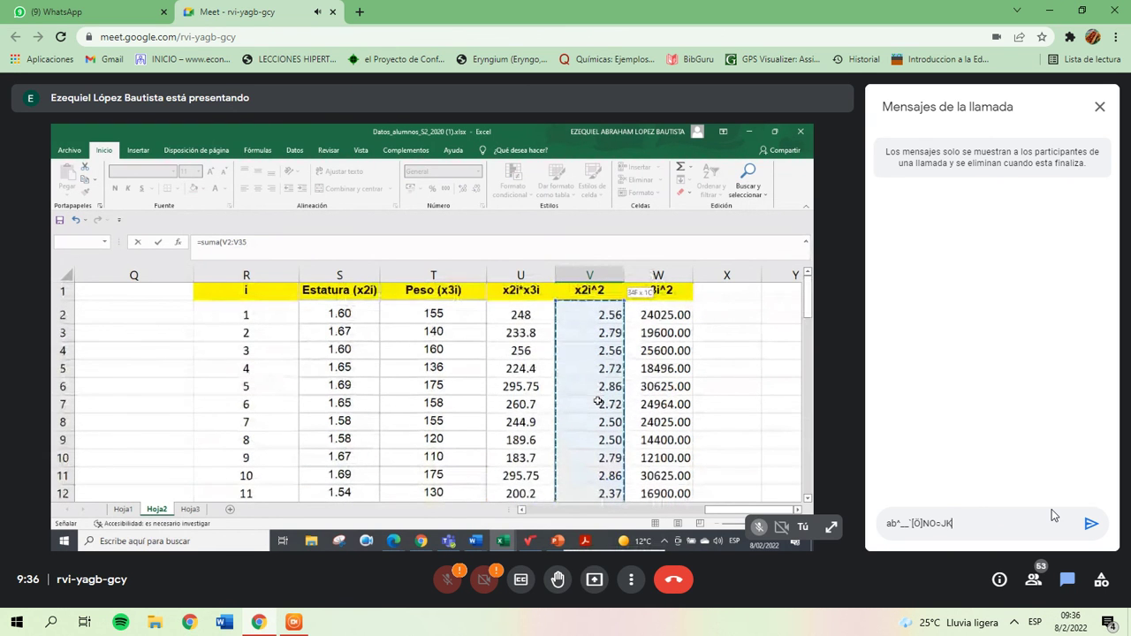
type("=")
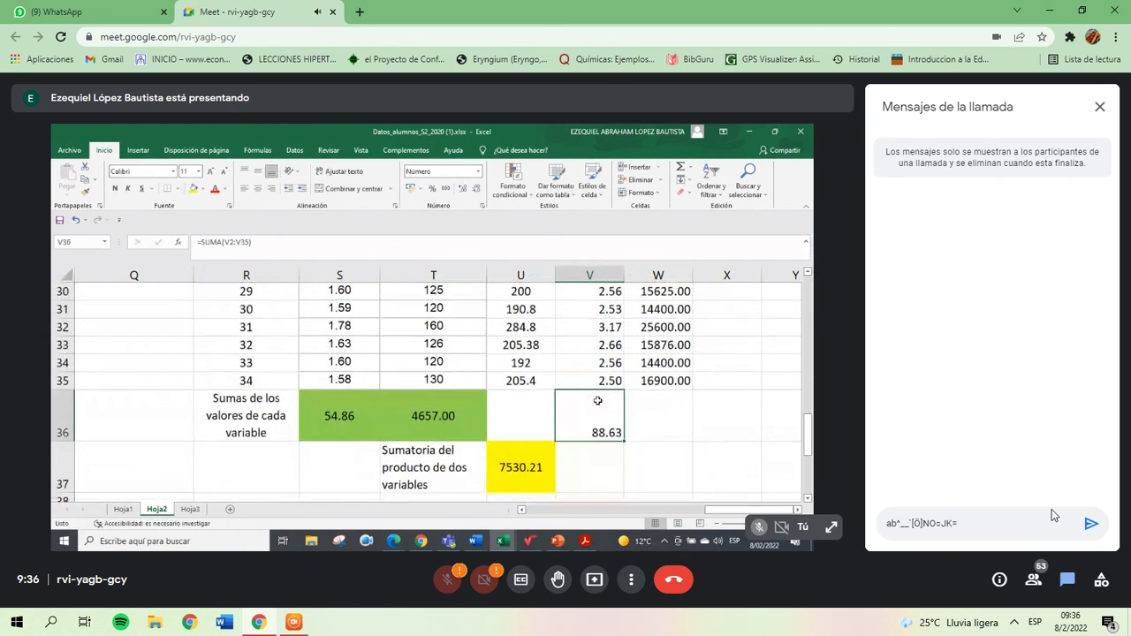
type("\\")
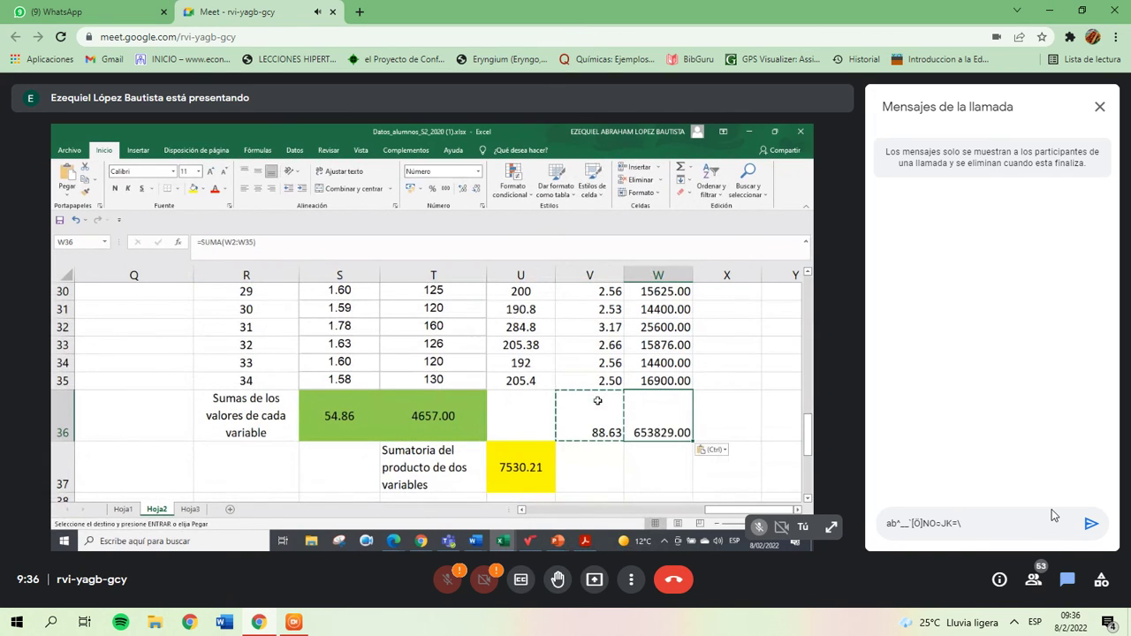
type(">A")
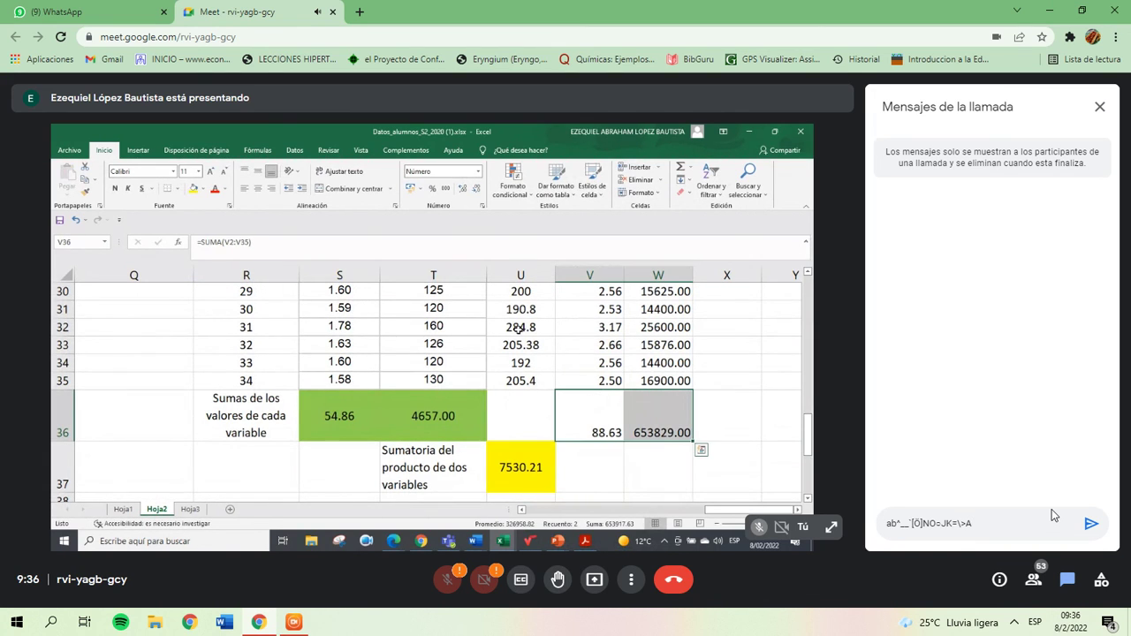
type("6=")
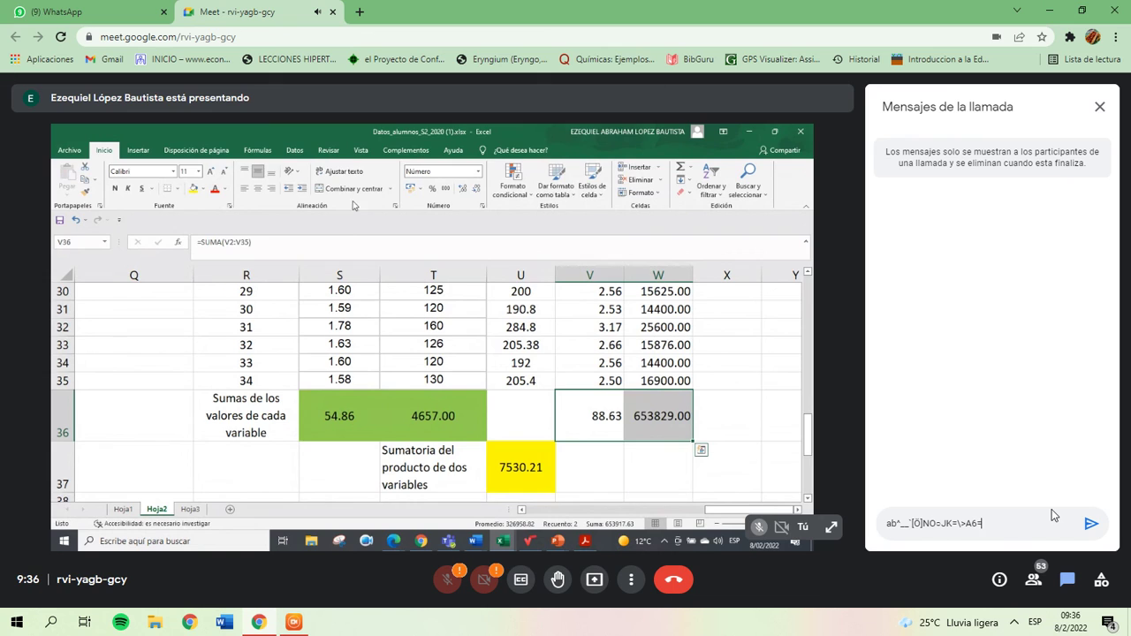
type("666626")
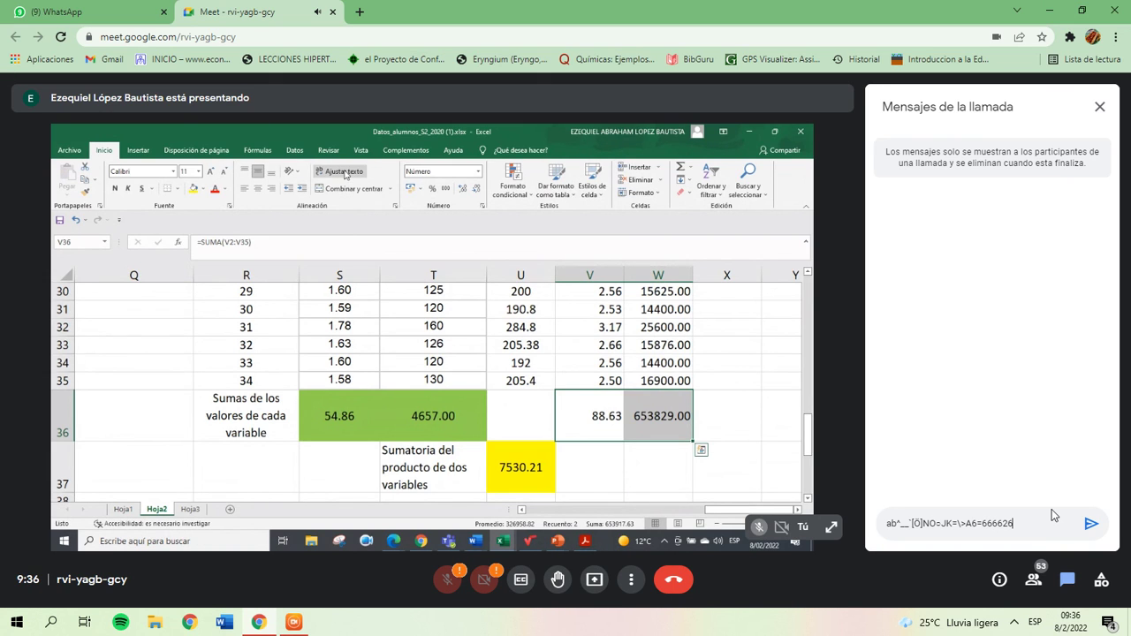
type("5→■→$")
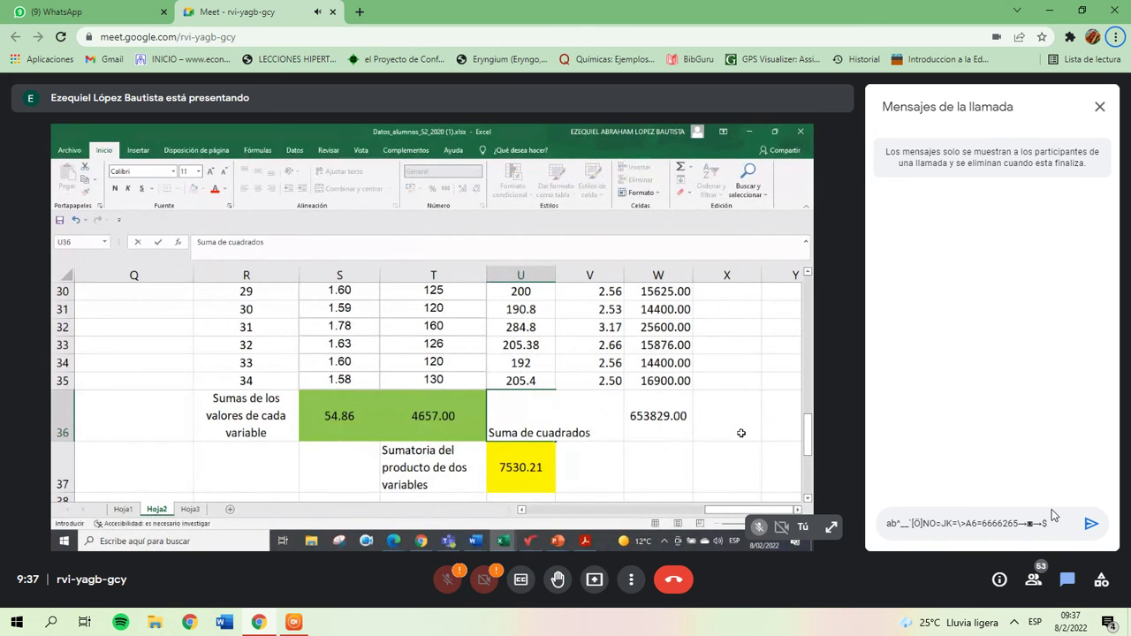
left_click_drag(1052, 519, 884, 523)
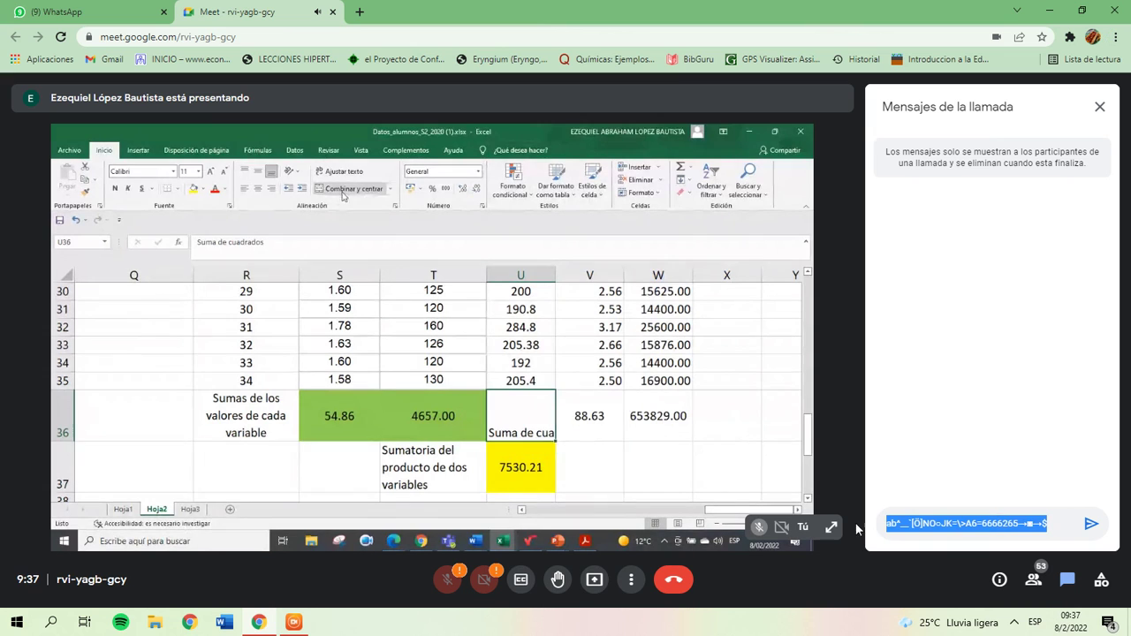
key("BackSpace")
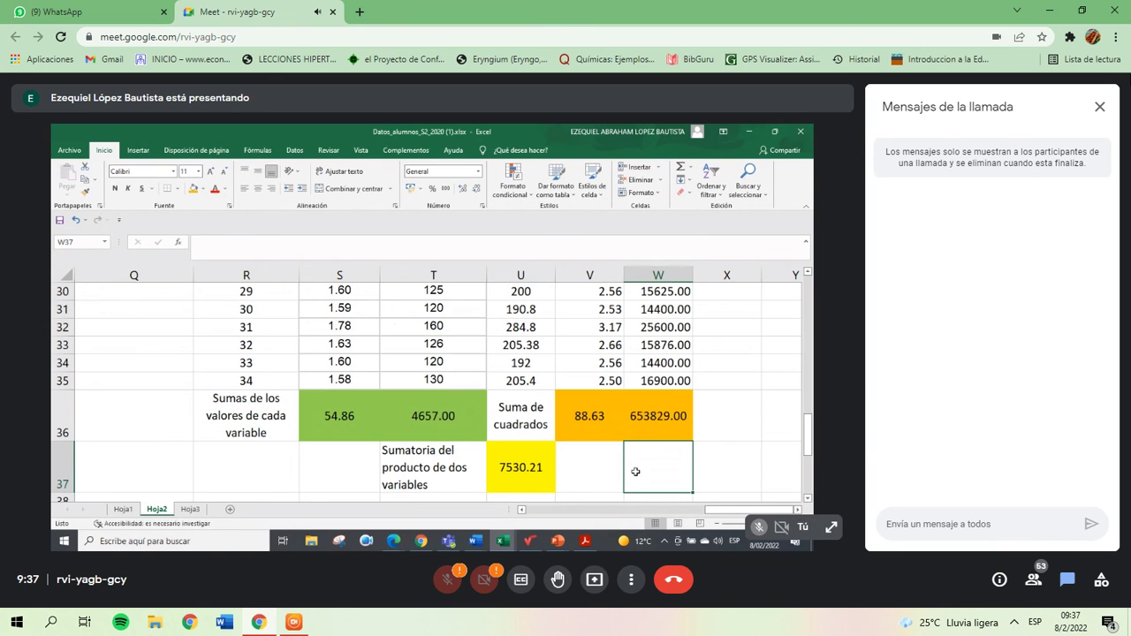
left_click(1109, 109)
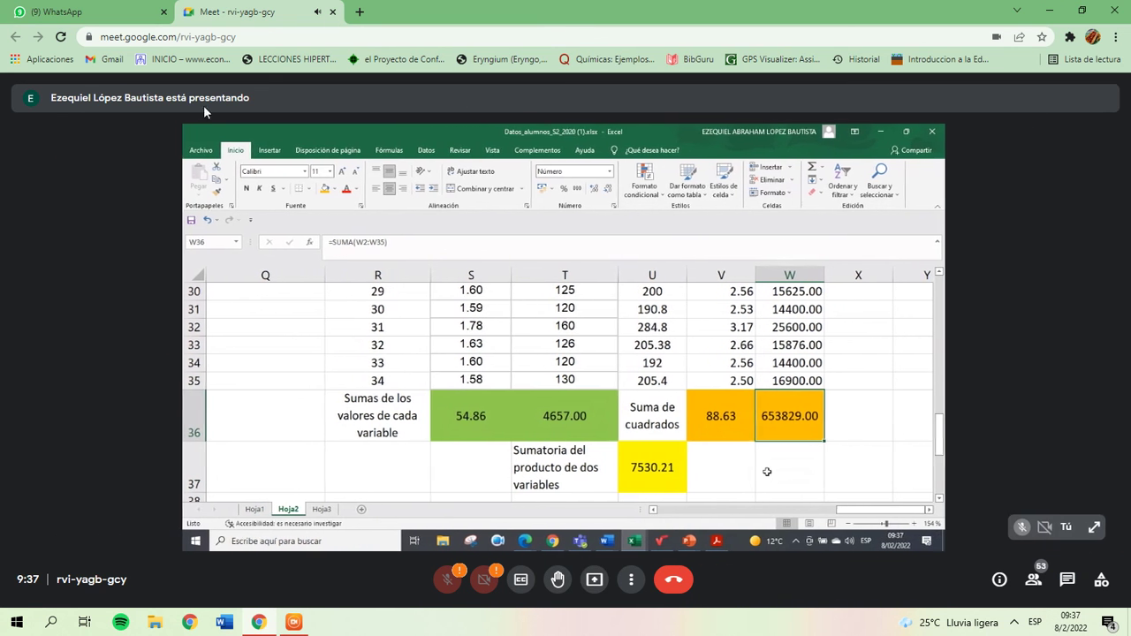
Switch to WhatsApp and send "entraste a clase ?" privately to the member who posted the photo in the Copia pa los cortos group
left_click(89, 11)
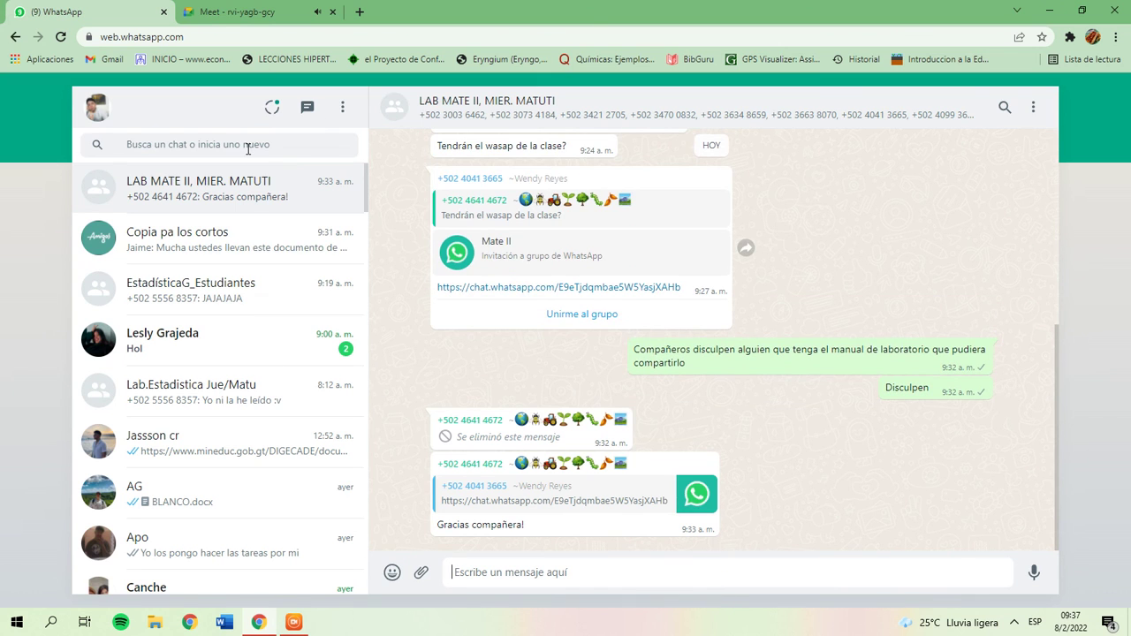
left_click(241, 232)
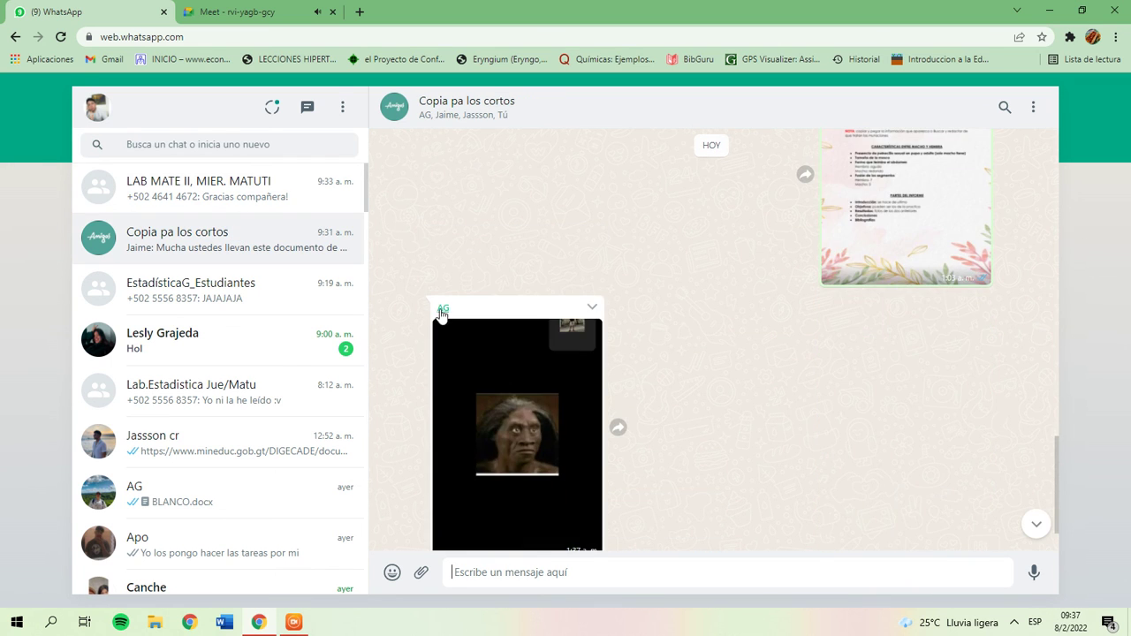
left_click(442, 315)
type("ent")
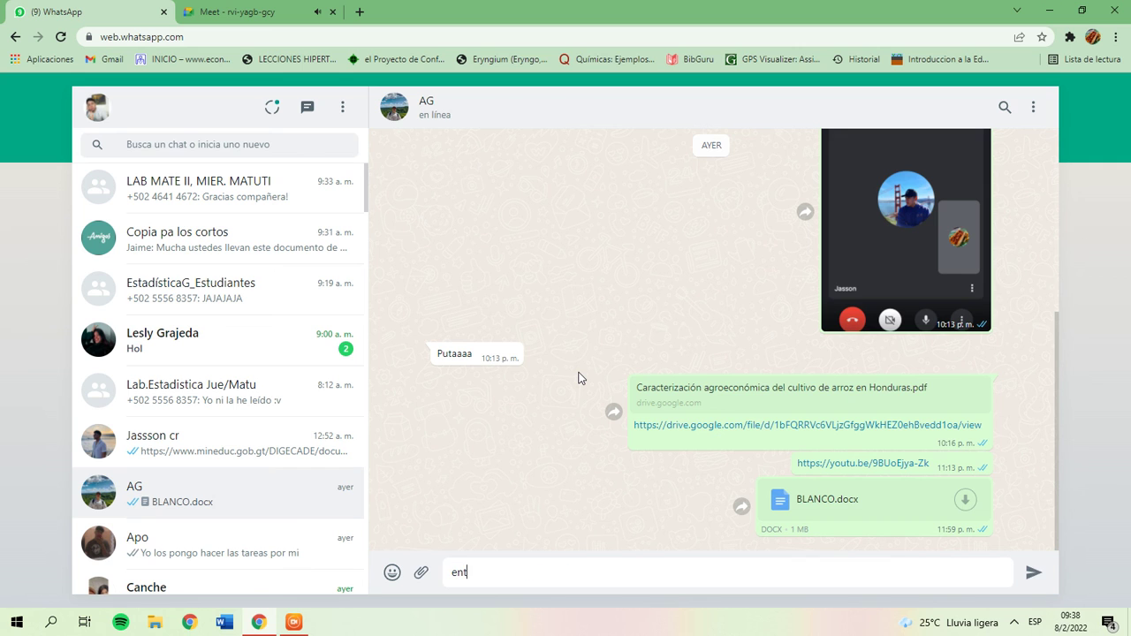
type("raste a clase ?")
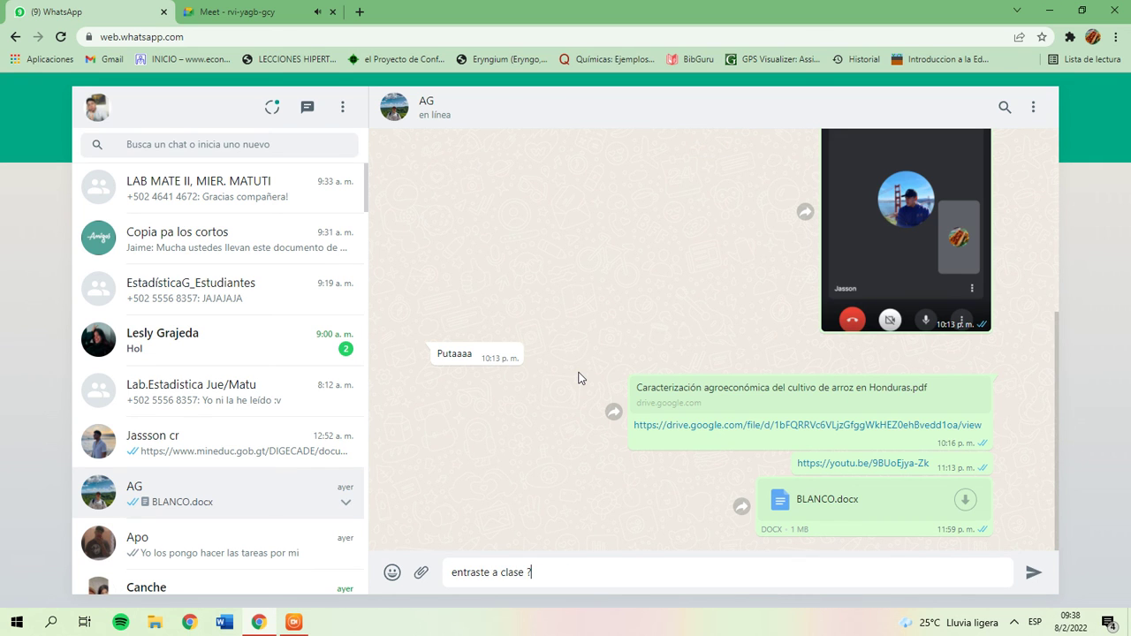
key("Return")
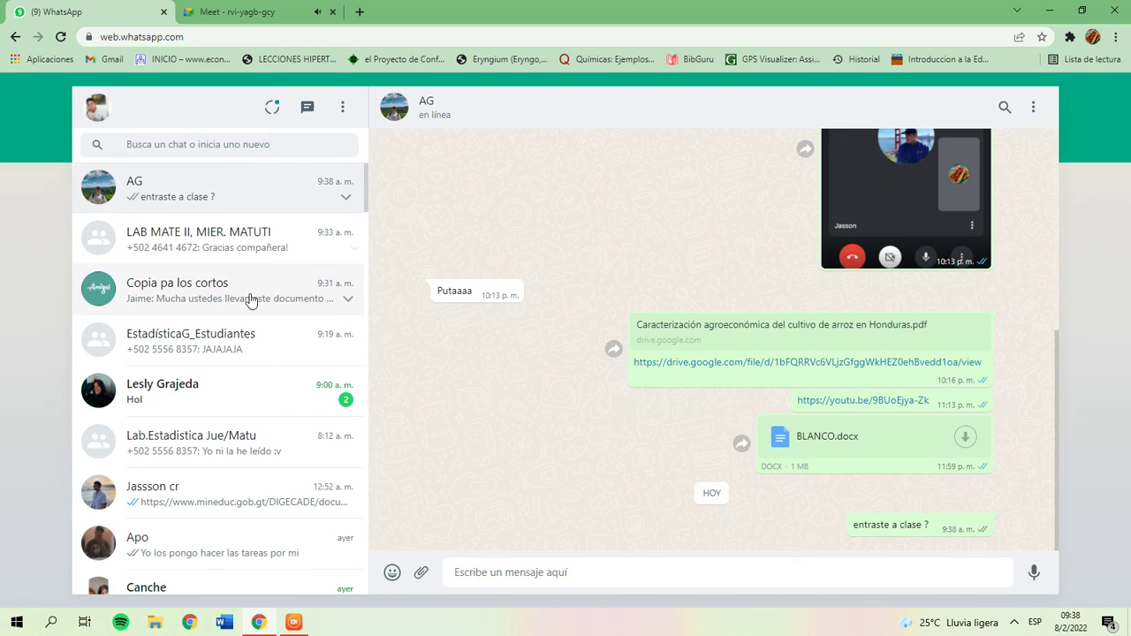
Check the Copia pa los cortos group chat in WhatsApp and open the participants list in the Meet call
left_click(250, 295)
left_click(237, 11)
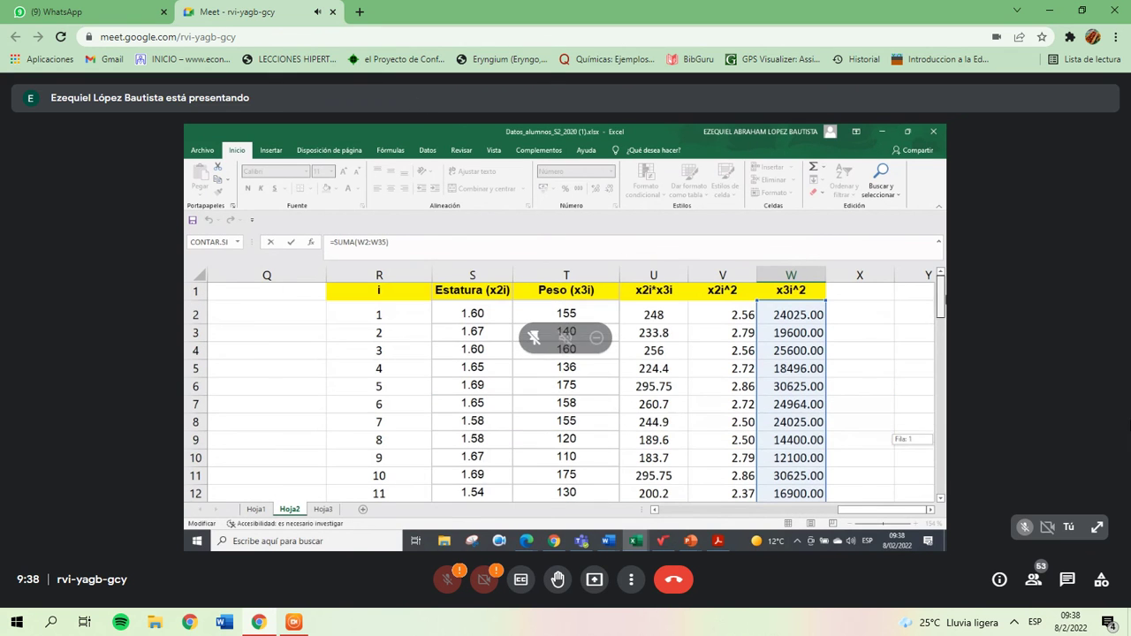
left_click(1033, 580)
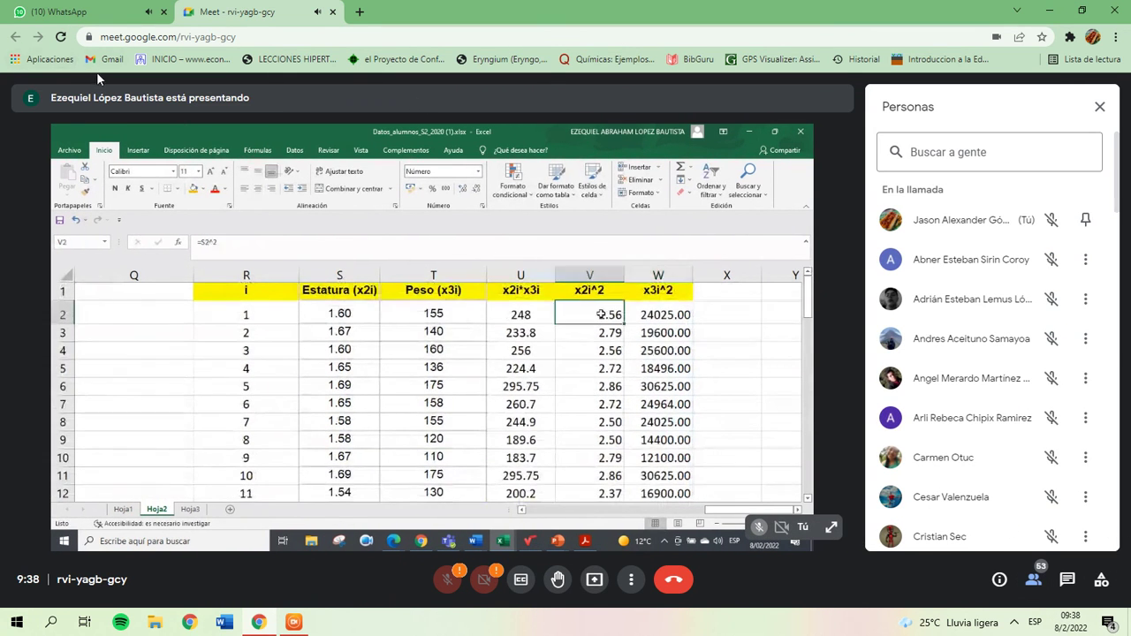
left_click(97, 12)
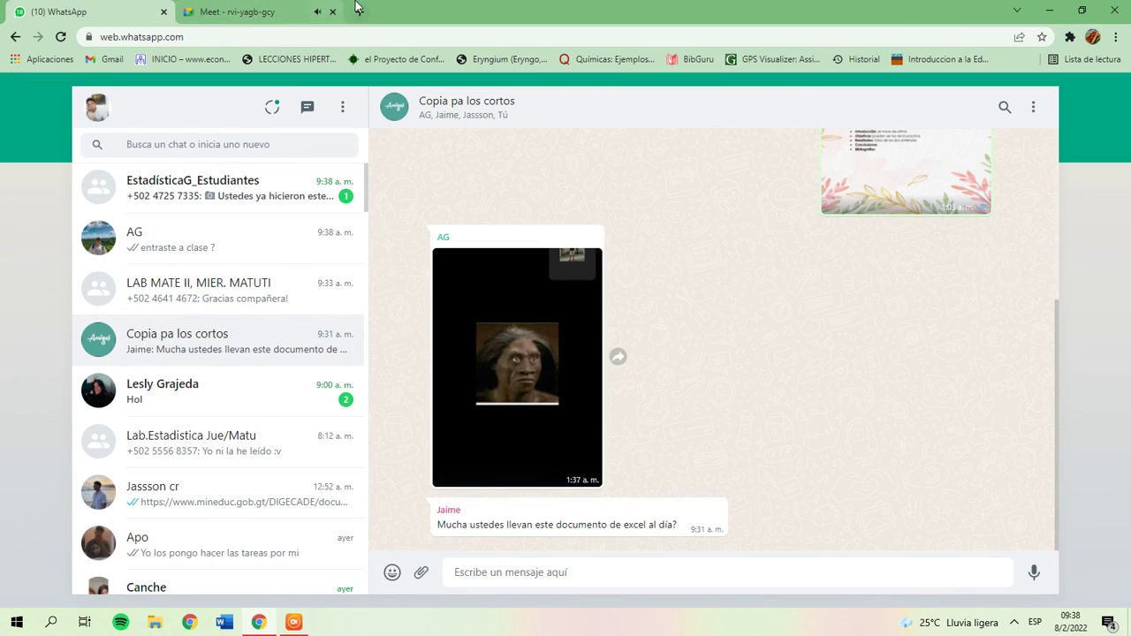
left_click(310, 7)
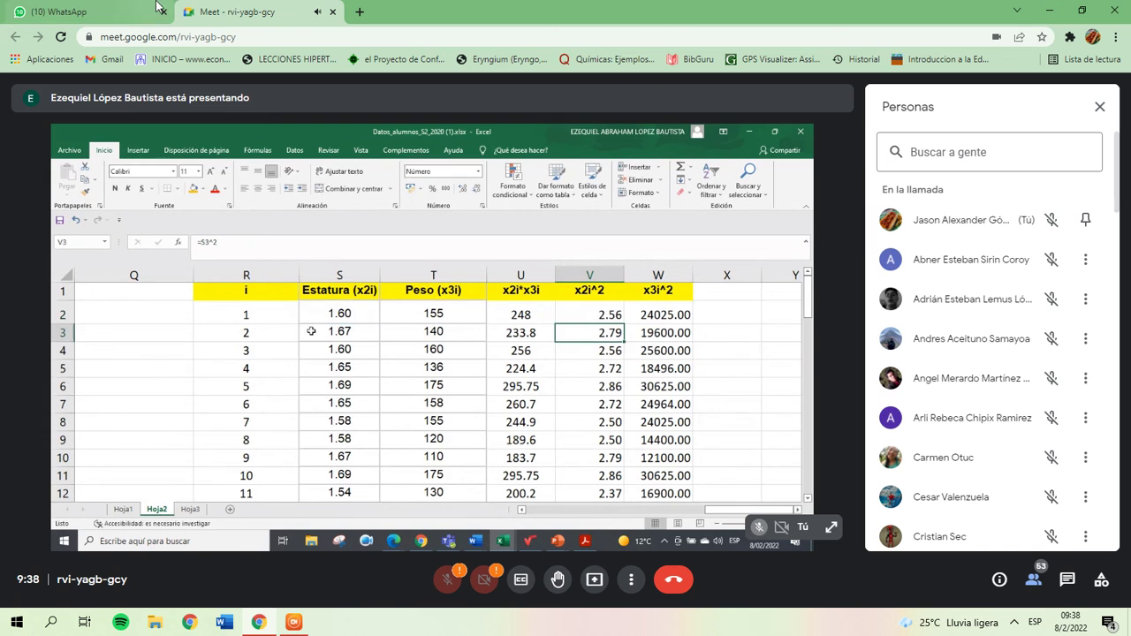
Read the unread message in the EstadísticaG_Estudiantes WhatsApp group and return to the Meet call
left_click(58, 8)
left_click(177, 182)
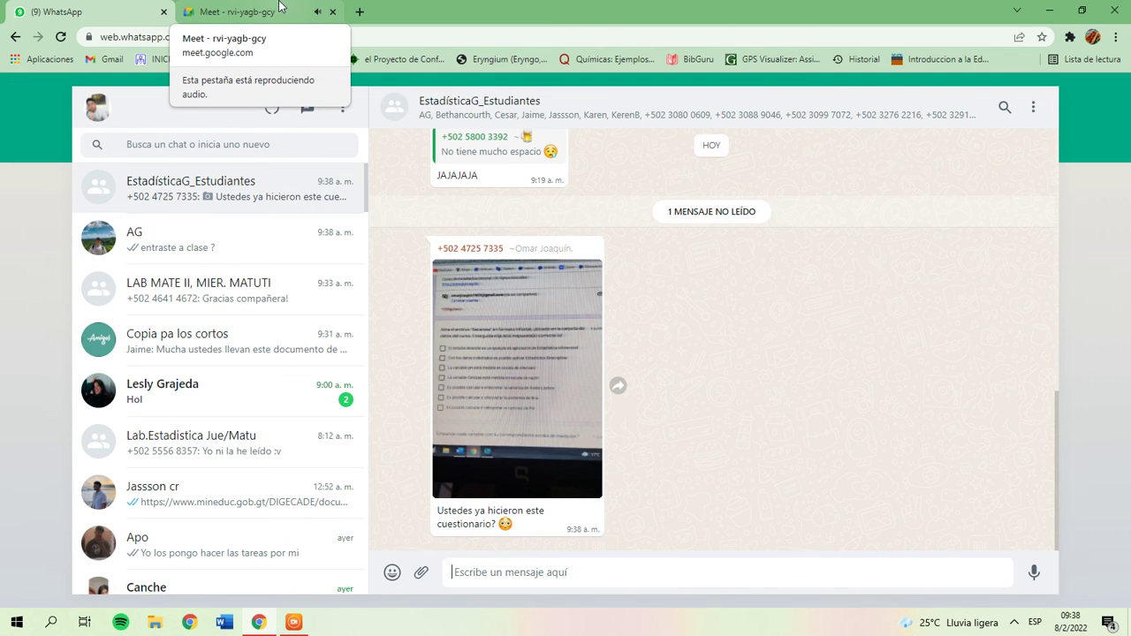
left_click(280, 8)
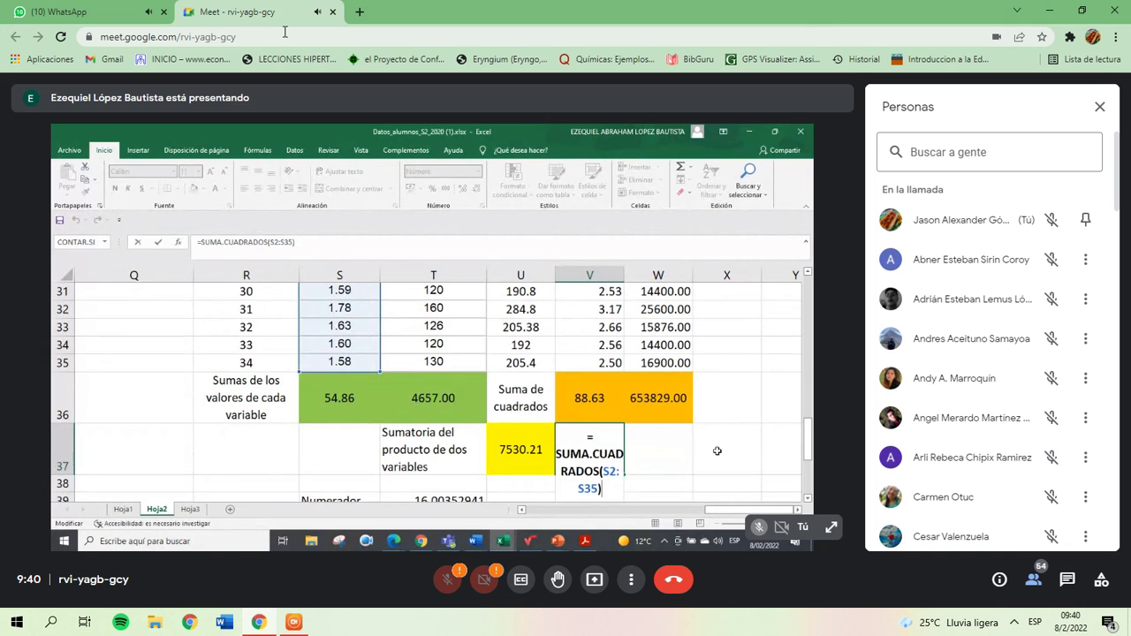
left_click(133, 11)
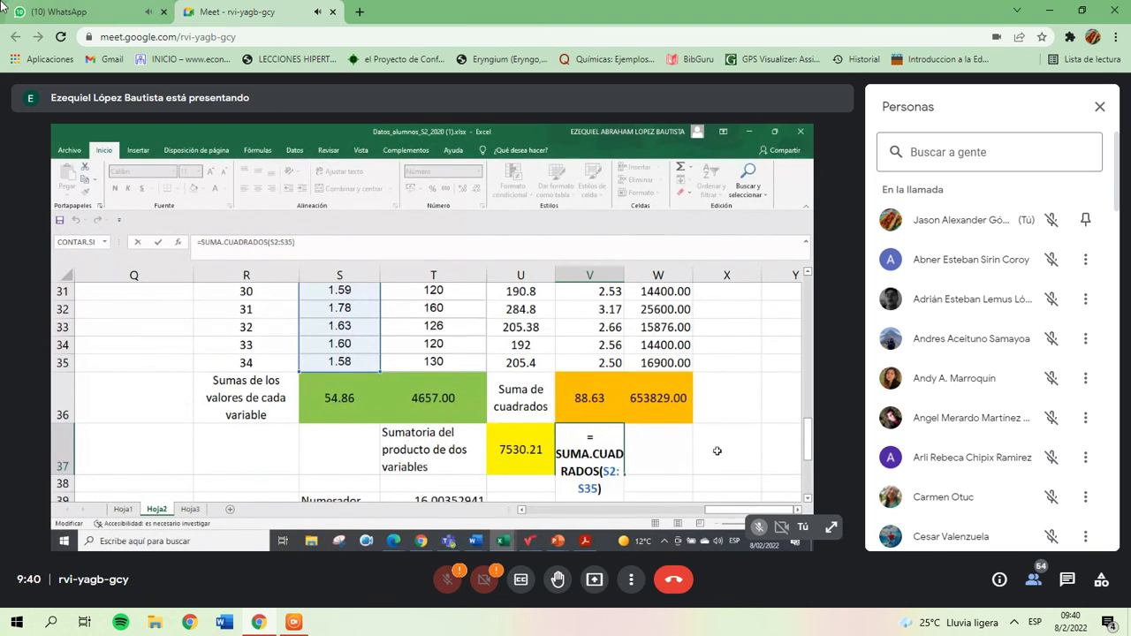
left_click(261, 11)
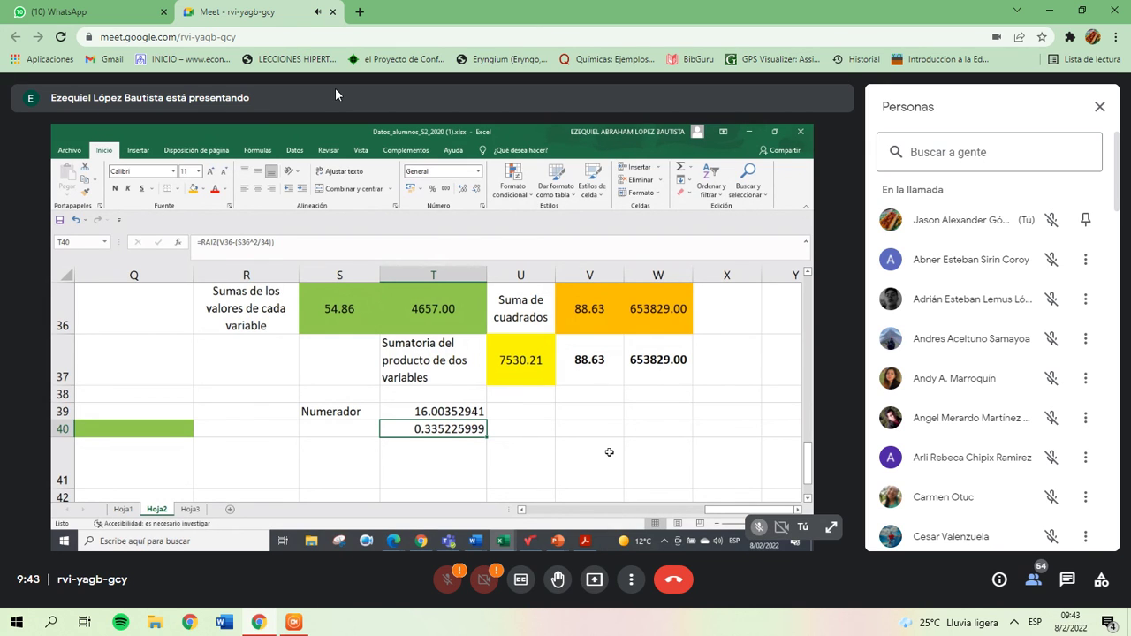
Copy the square root formula from cell T40 into the adjacent cell U40 of the shared sheet
key("ctrl+c")
key("Right")
key("ctrl+v")
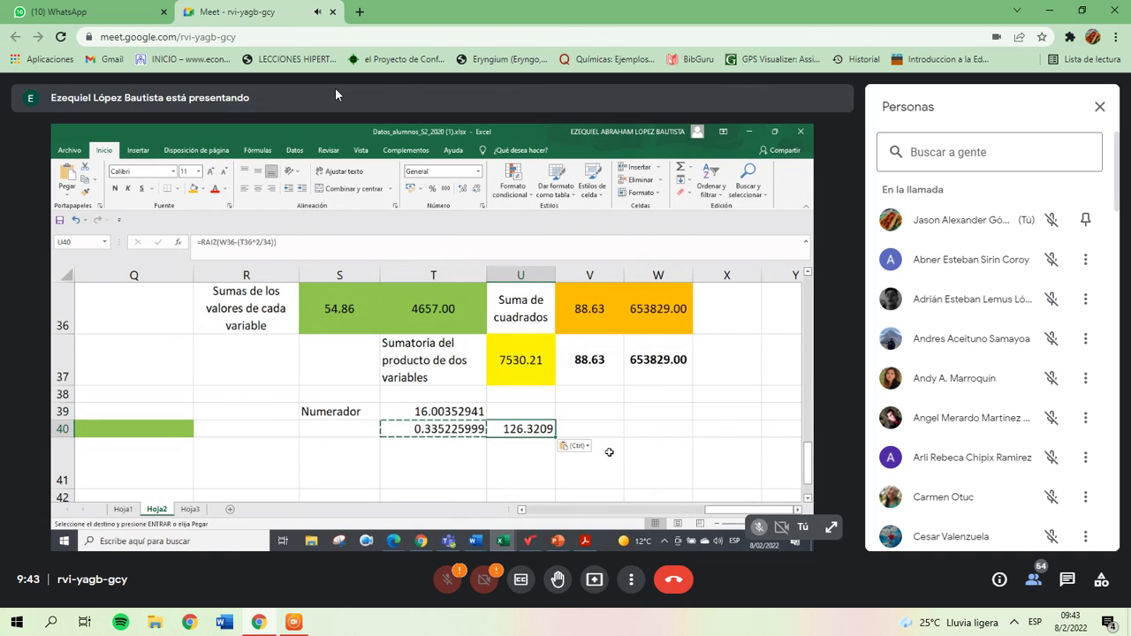
Review the formula =COEF.DE.CORREL(S2:S35;T2:T35) in cell T43, confirm it, and look further through the call's participants list
key("F2")
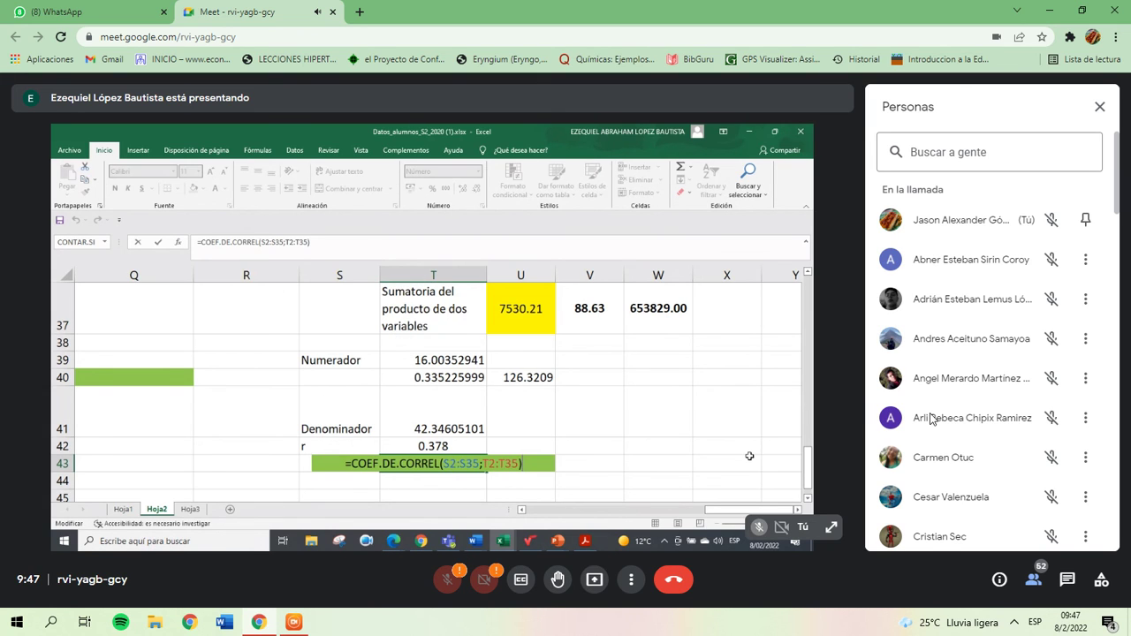
scroll(931, 418, "down", 3)
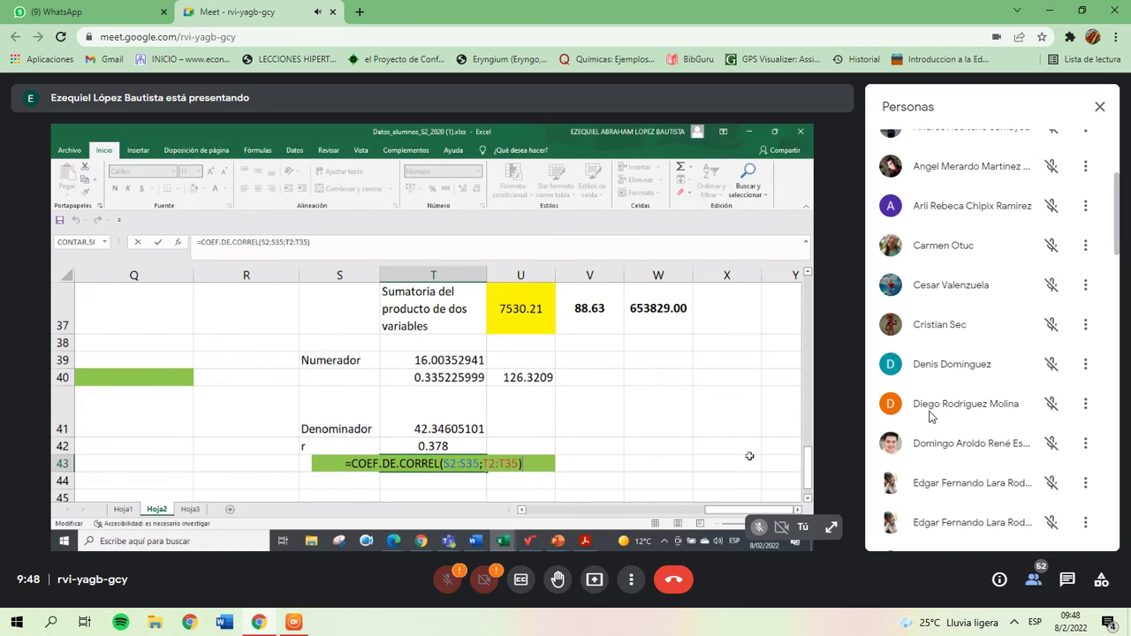
key("Return")
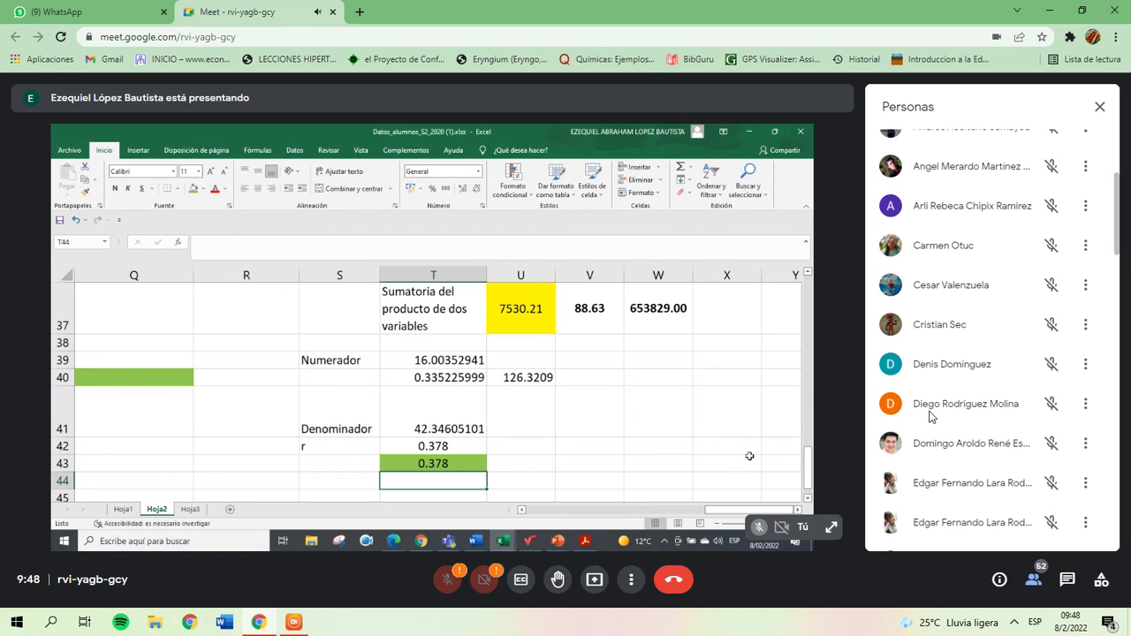
Switch the shared screen to the PowerPoint file Presentación2 to examine the correlation coefficient formula
left_click(566, 542)
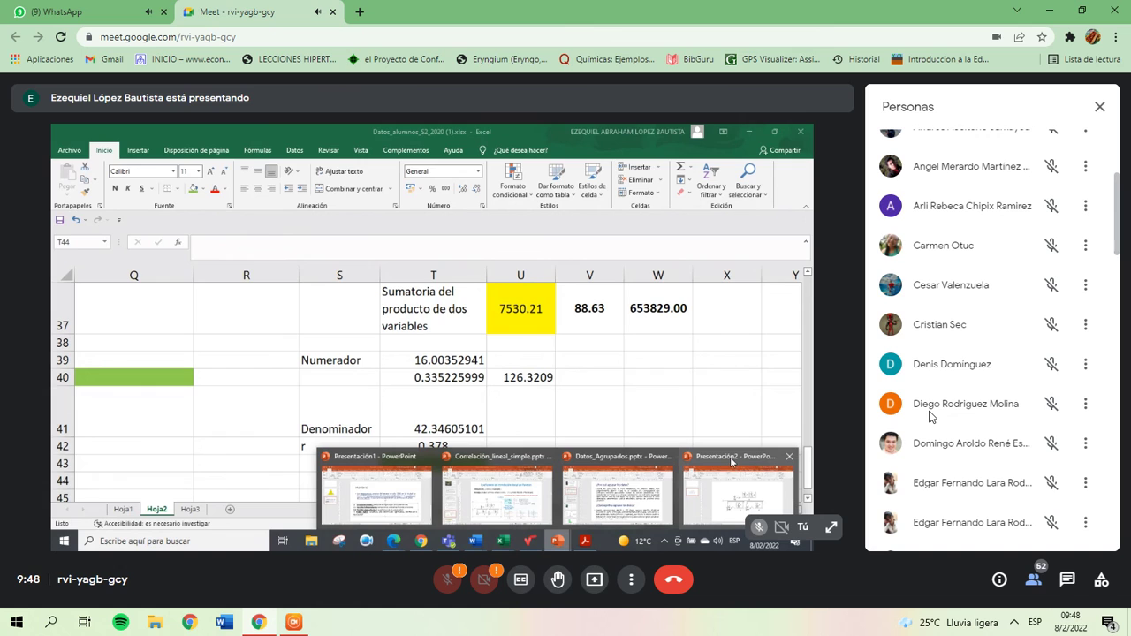
left_click(731, 462)
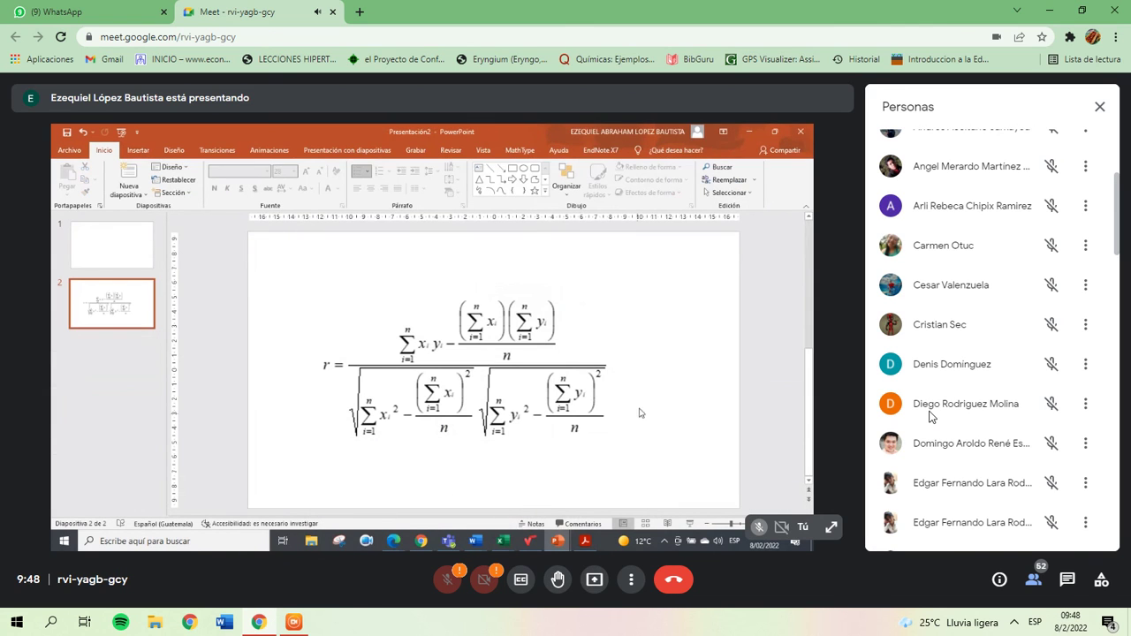